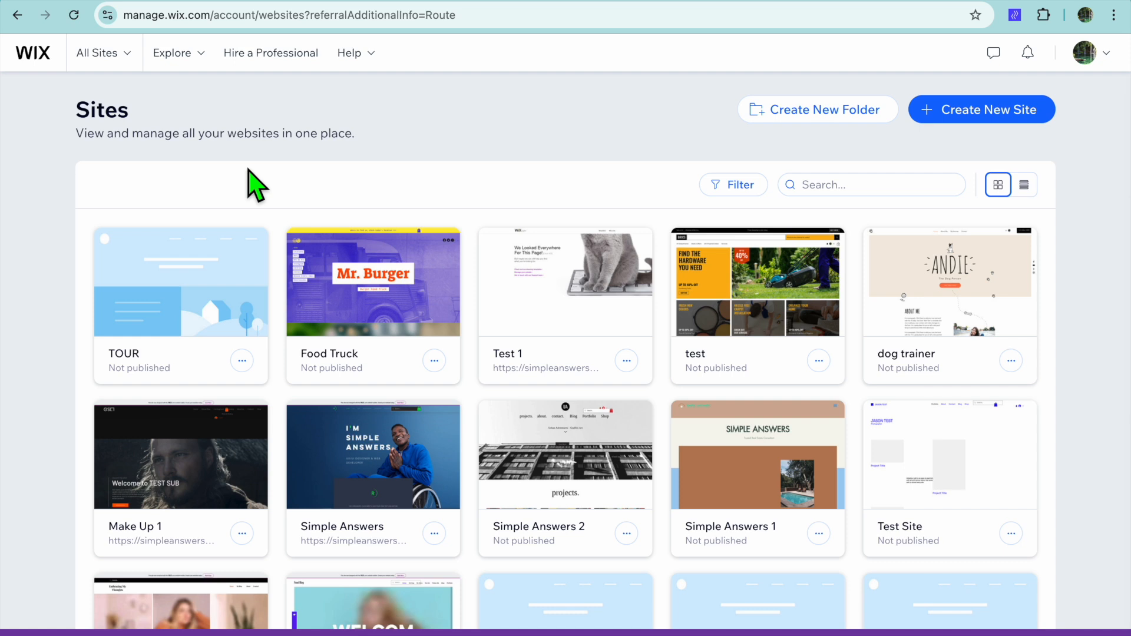
# Step: Start creating a new site and choose to set it up without the AI chat
pyautogui.scroll(-3, 253, 186)
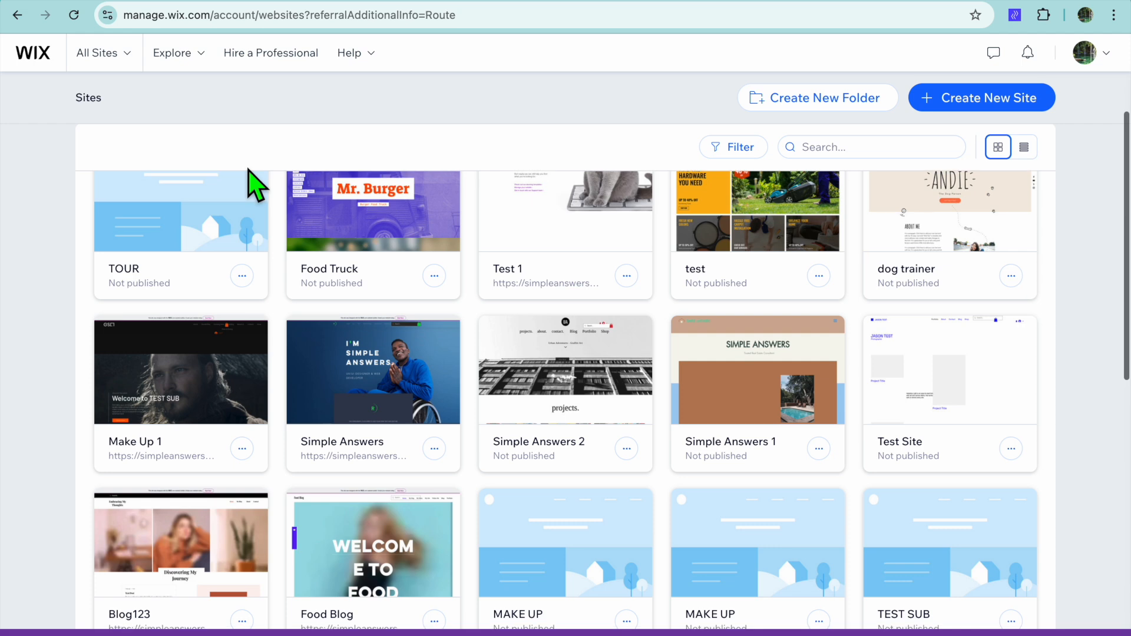
pyautogui.scroll(3, 254, 185)
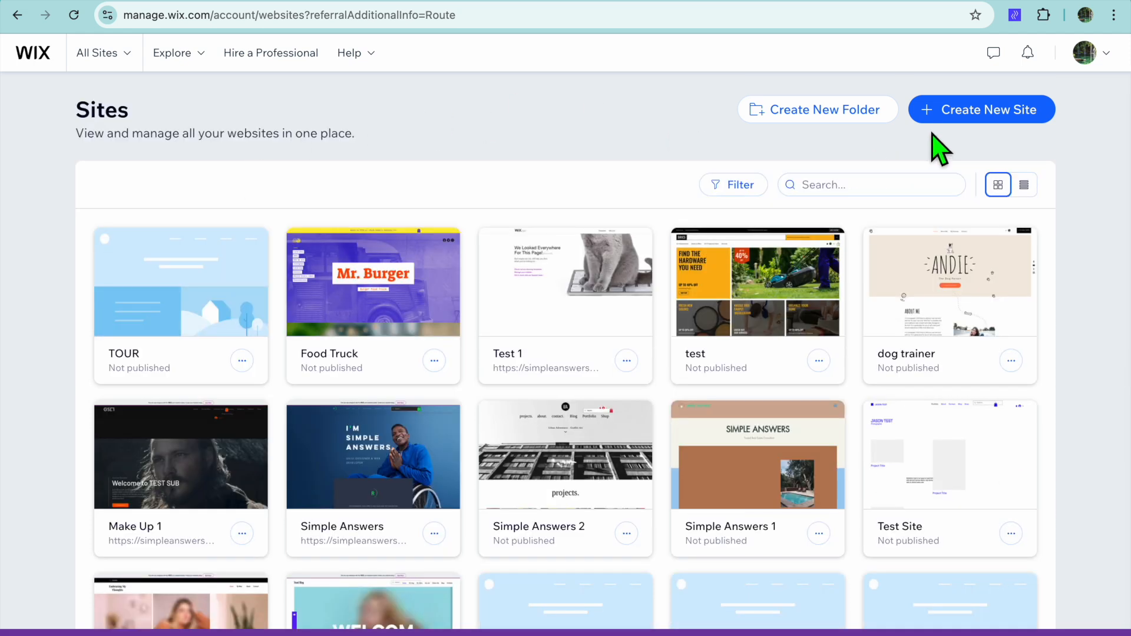
pyautogui.click(951, 121)
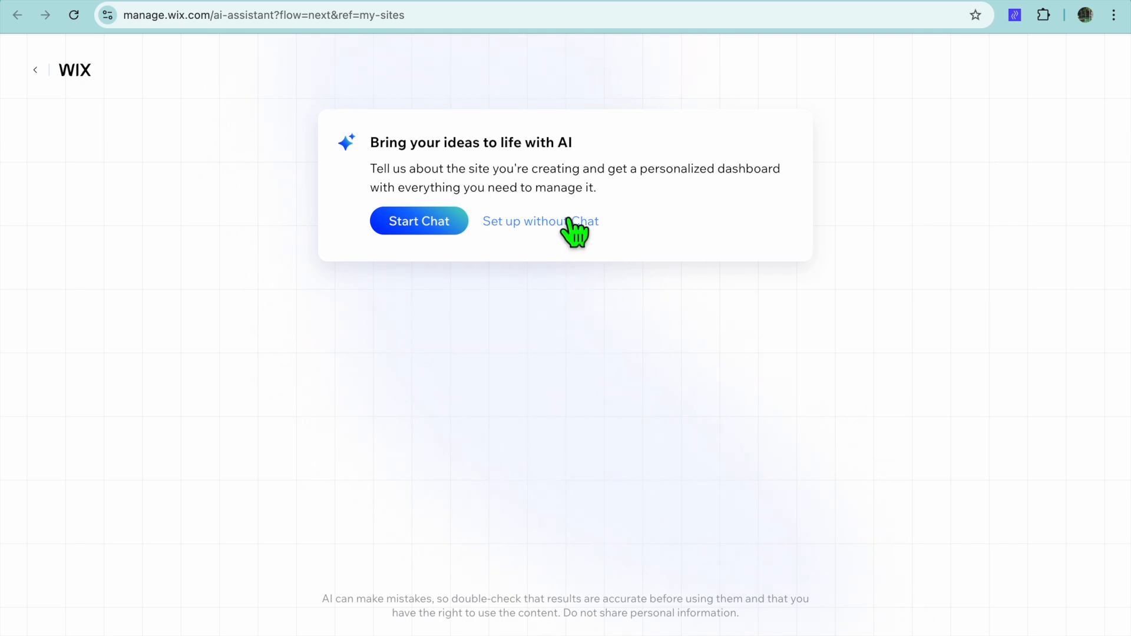
pyautogui.click(577, 223)
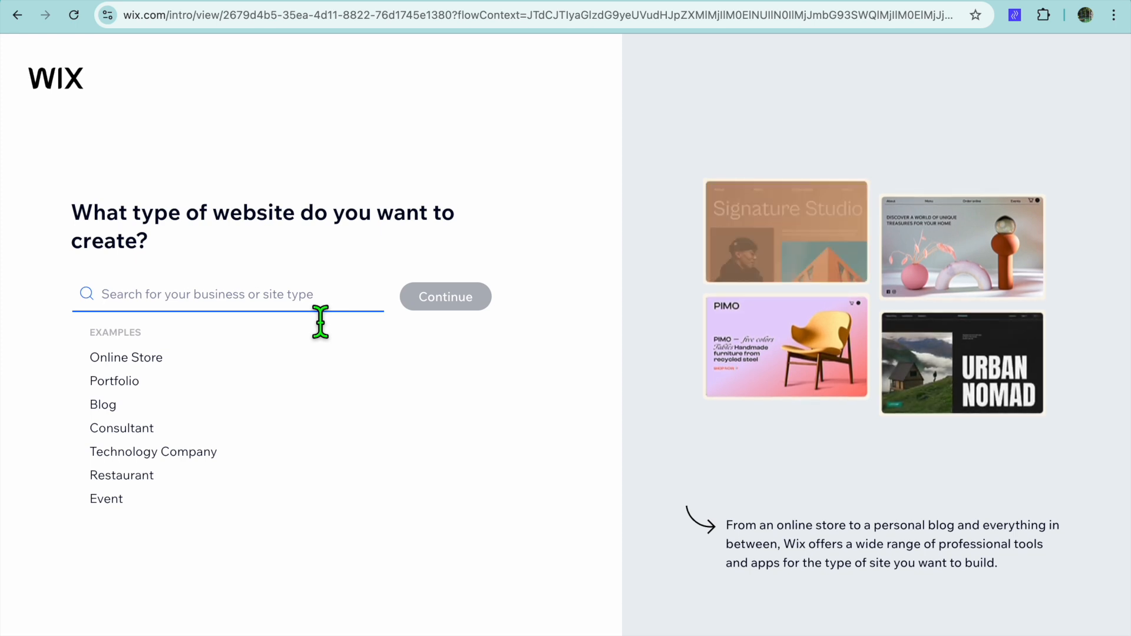
# Step: Choose "Towing Company" as the website type and continue to the business setup
pyautogui.write('to')
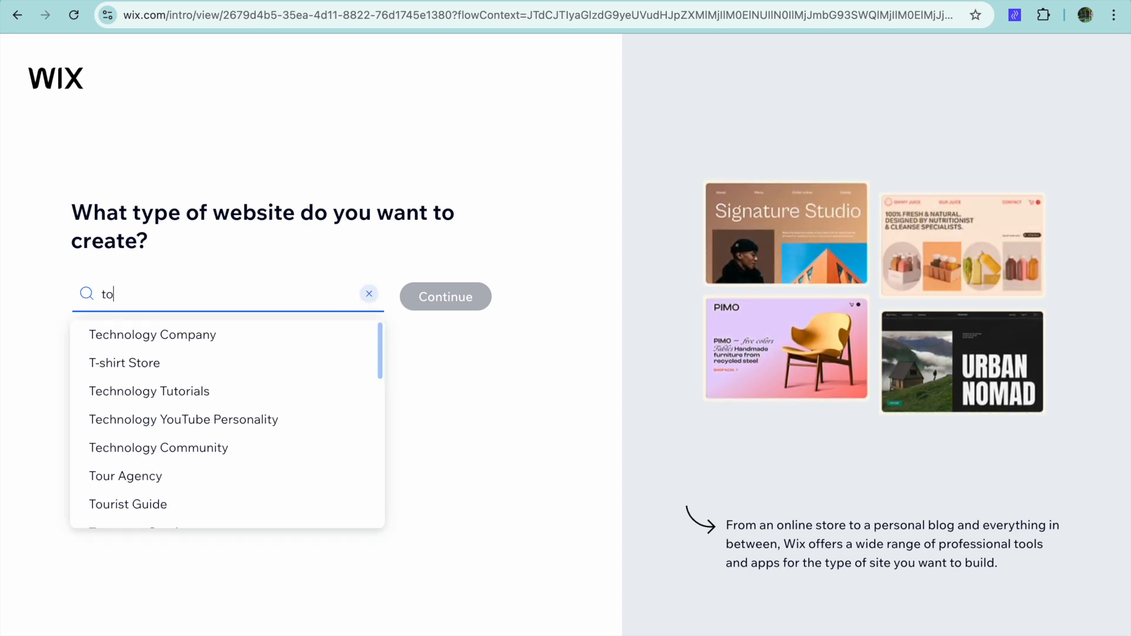
pyautogui.write('win')
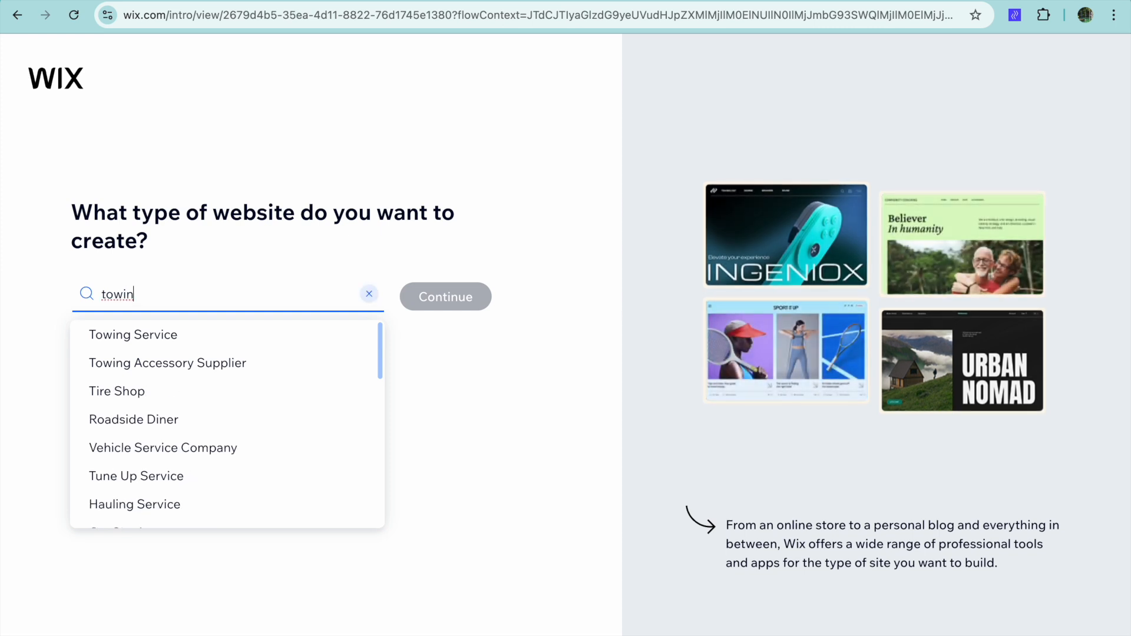
pyautogui.write('g')
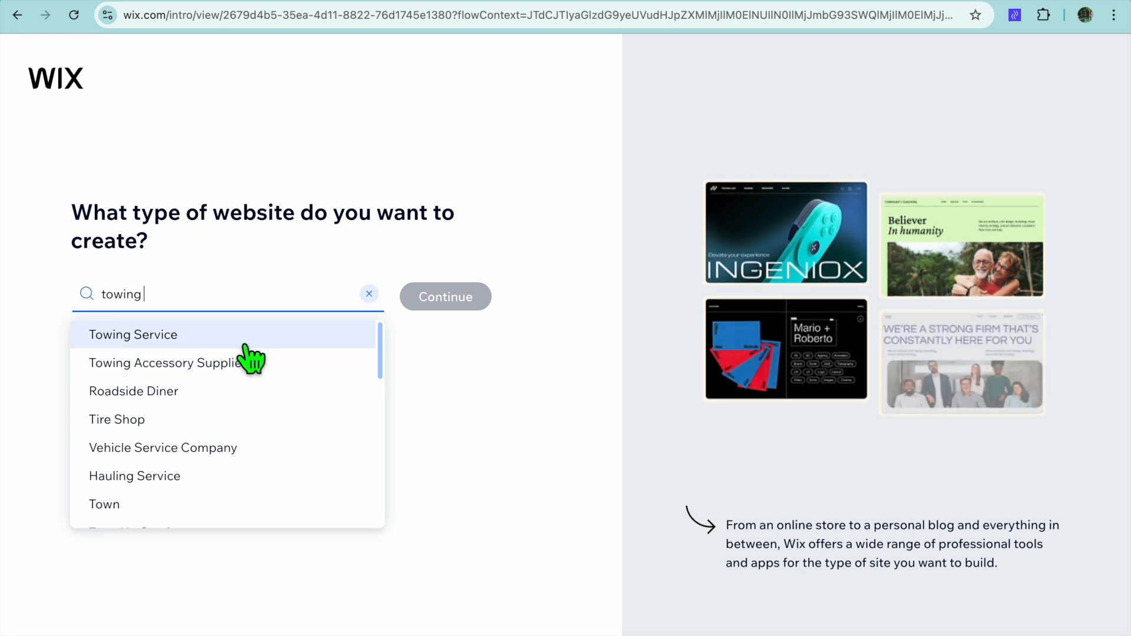
pyautogui.scroll(-5, 280, 356)
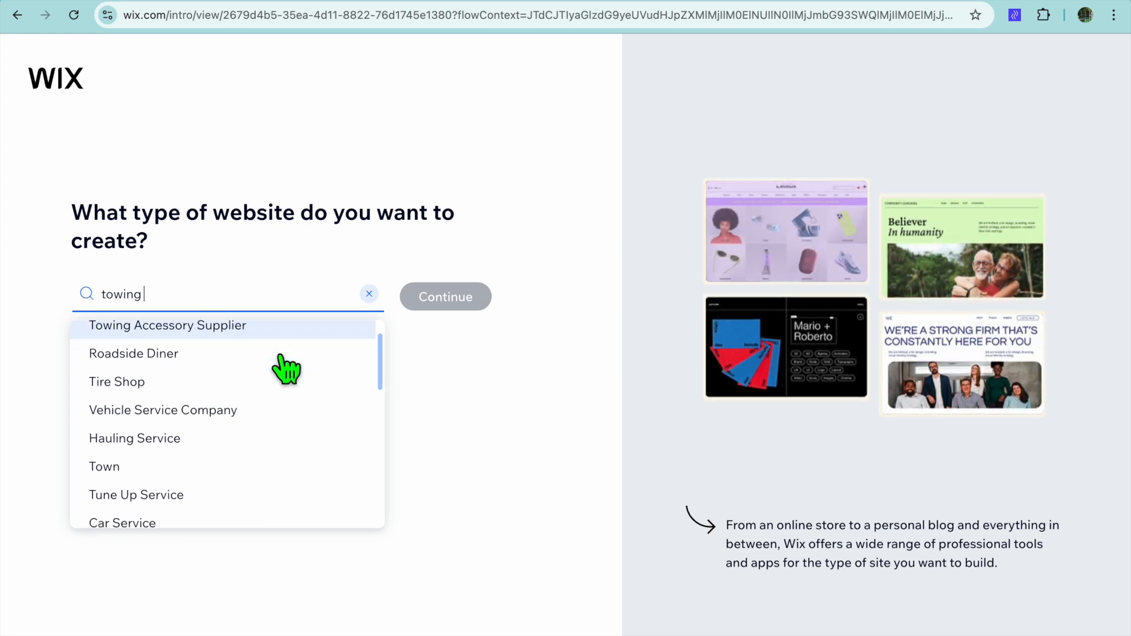
pyautogui.scroll(5, 280, 356)
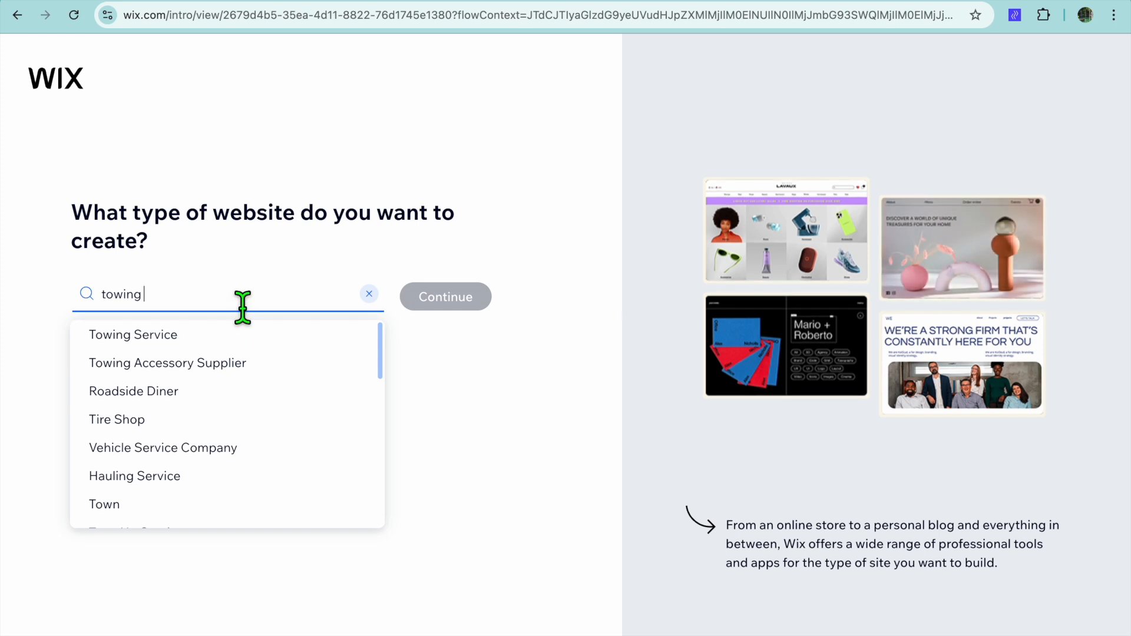
pyautogui.write('co')
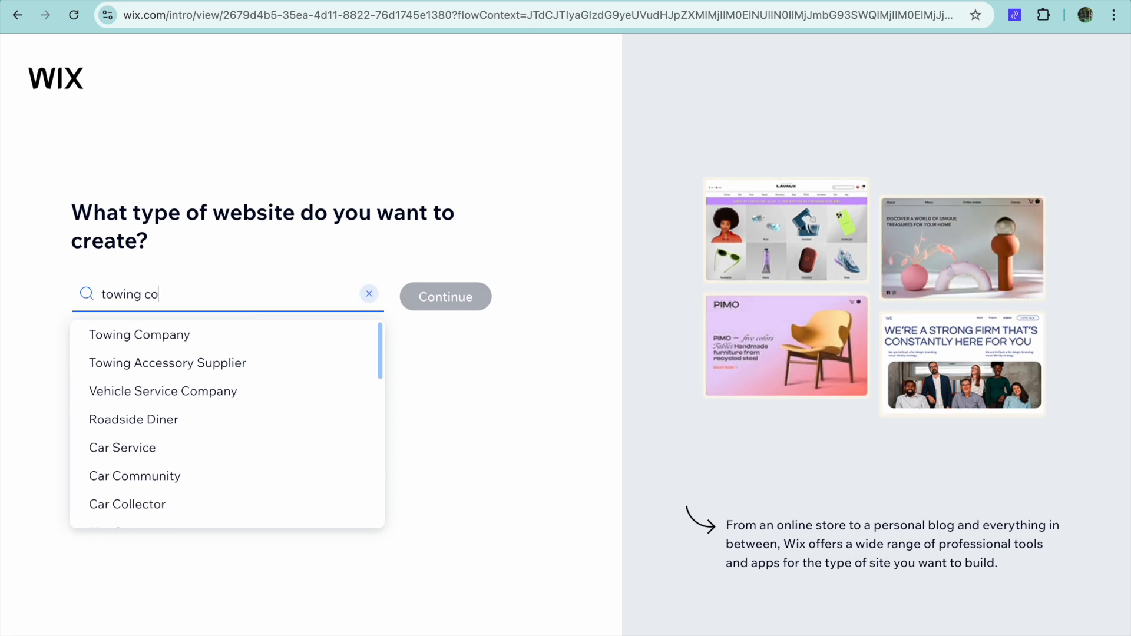
pyautogui.click(180, 335)
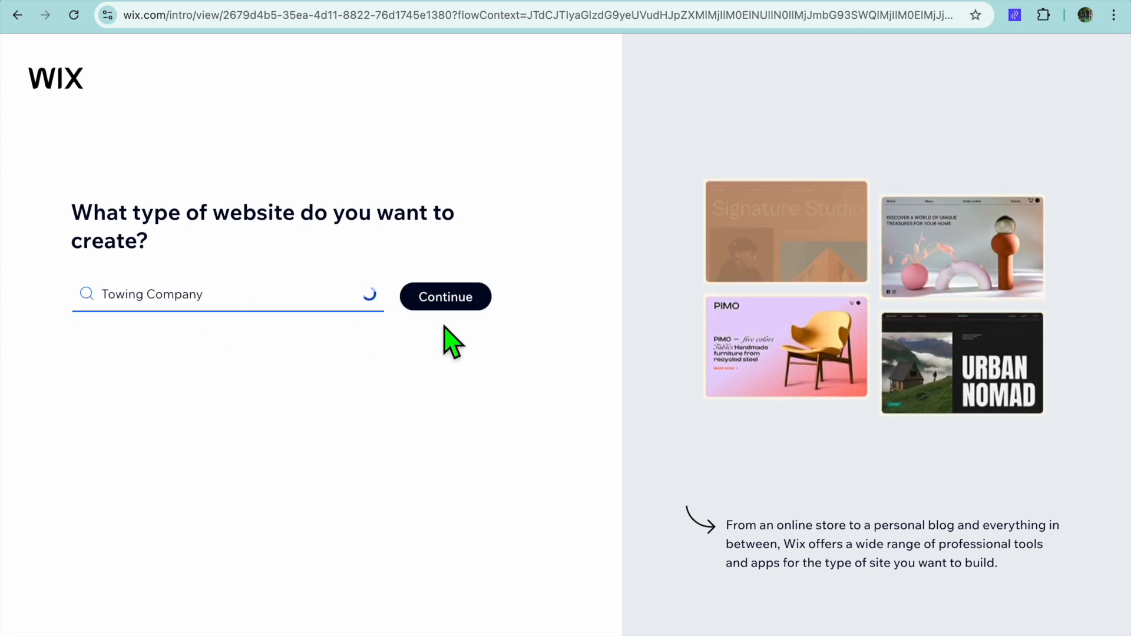
pyautogui.click(443, 311)
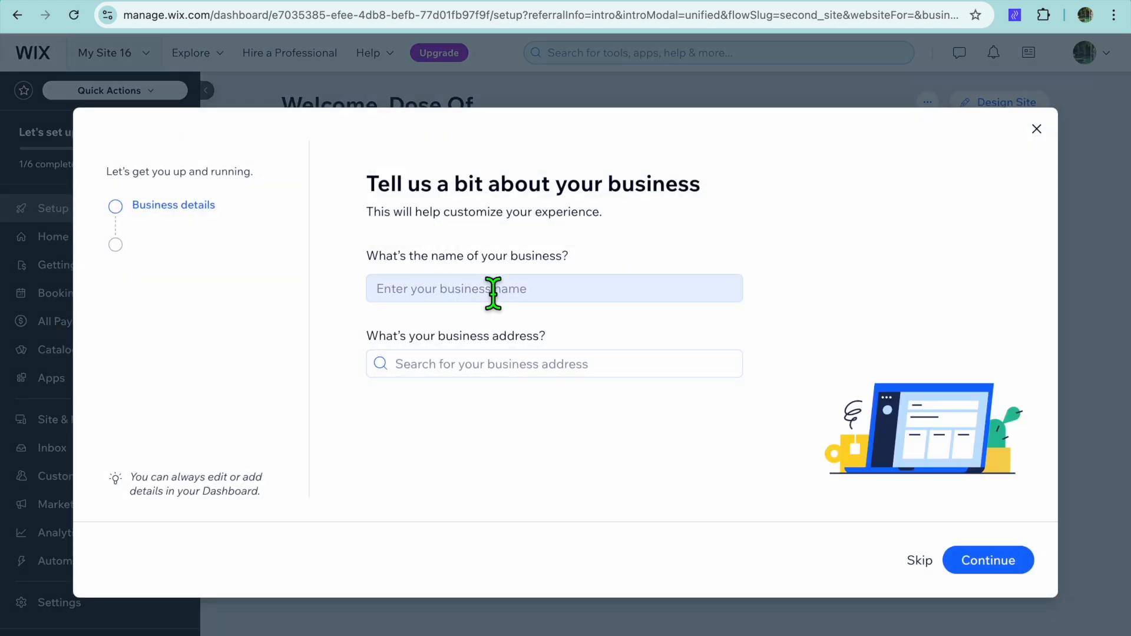
# Step: Name the business "towing company", leave its address blank and continue
pyautogui.click(508, 302)
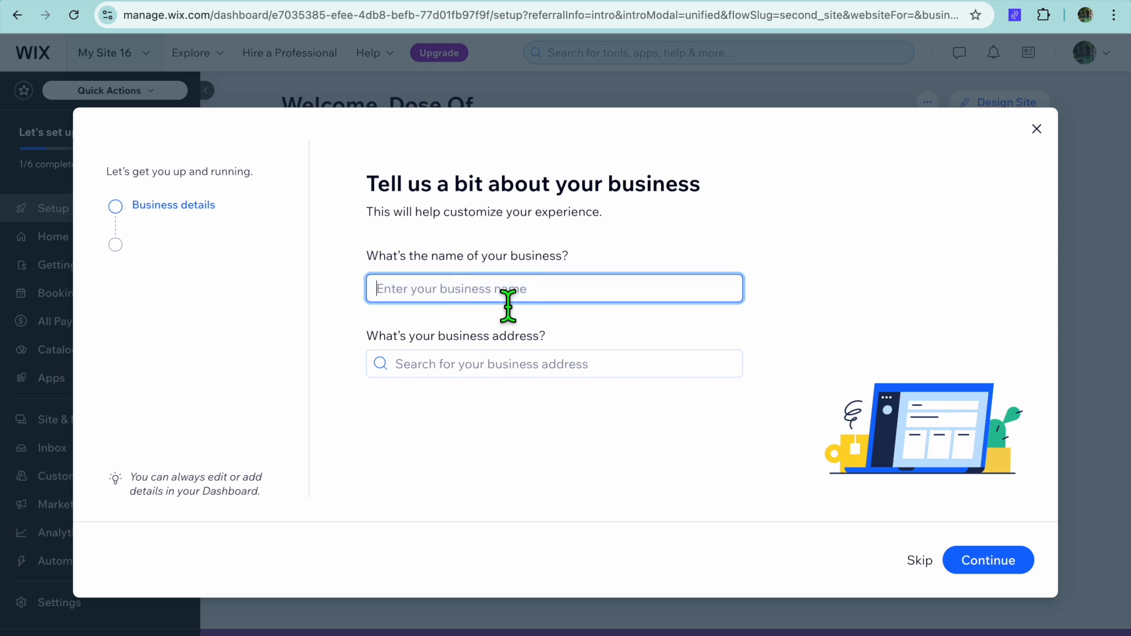
pyautogui.write('towing company')
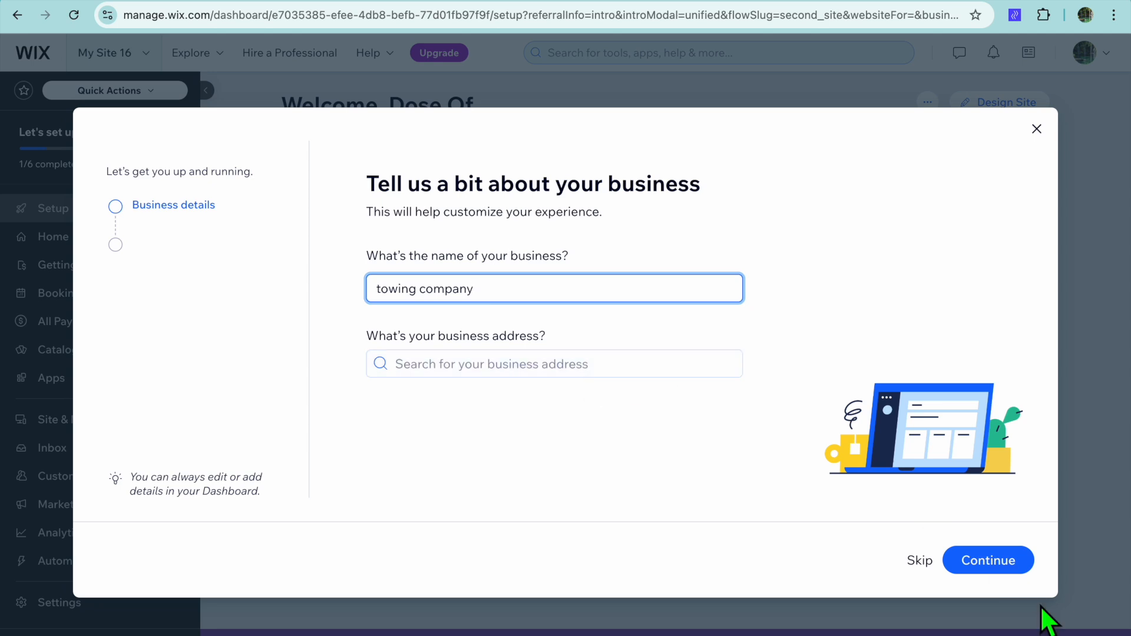
pyautogui.click(994, 564)
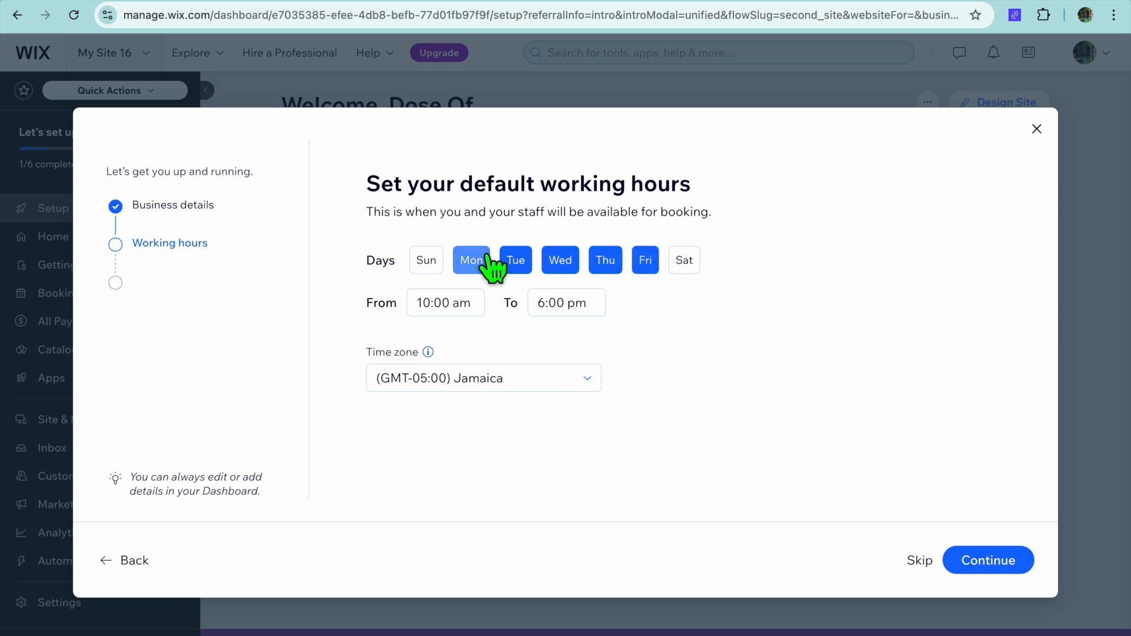
# Step: Set the default working hours from 7:30 am to 4:30 pm and continue to the services
pyautogui.click(473, 310)
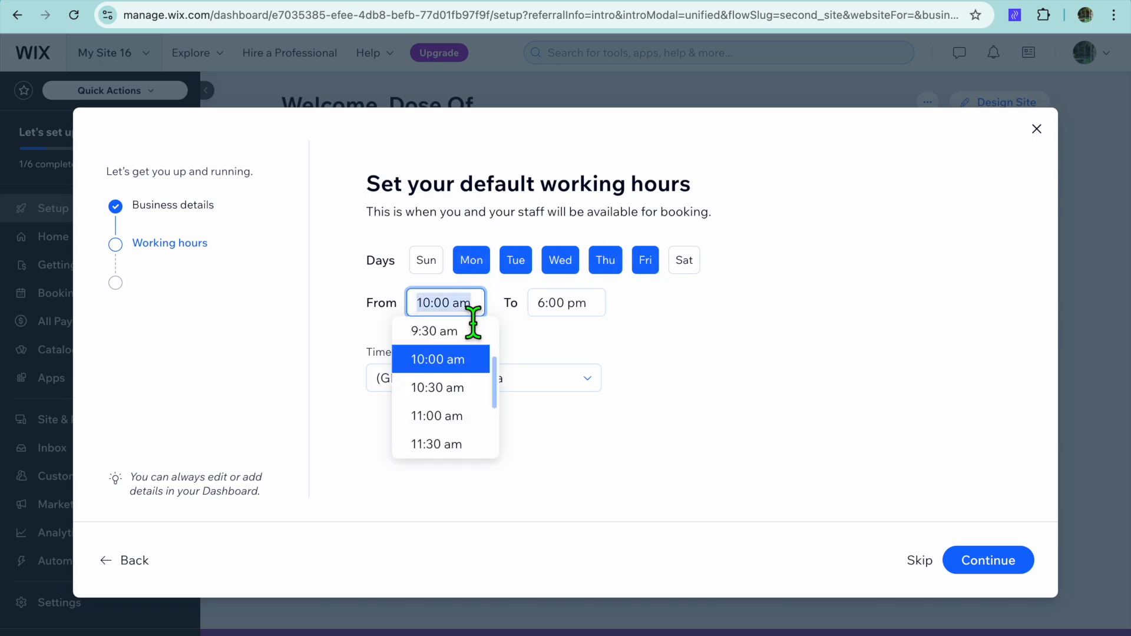
pyautogui.scroll(3, 470, 379)
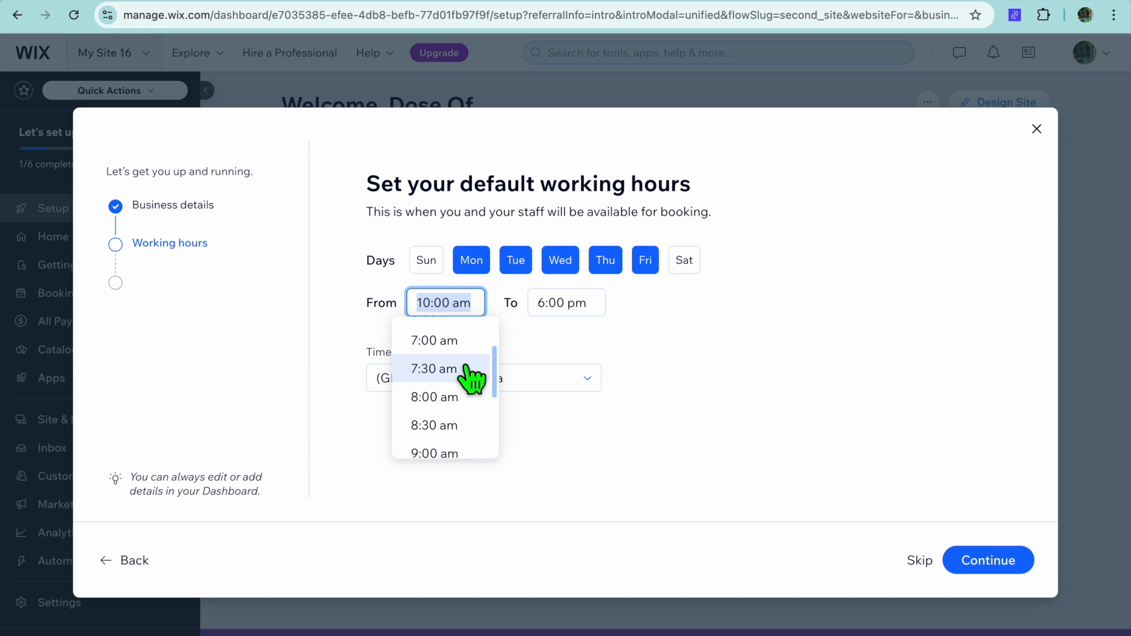
pyautogui.click(473, 370)
pyautogui.click(584, 312)
pyautogui.scroll(2, 591, 359)
pyautogui.click(581, 349)
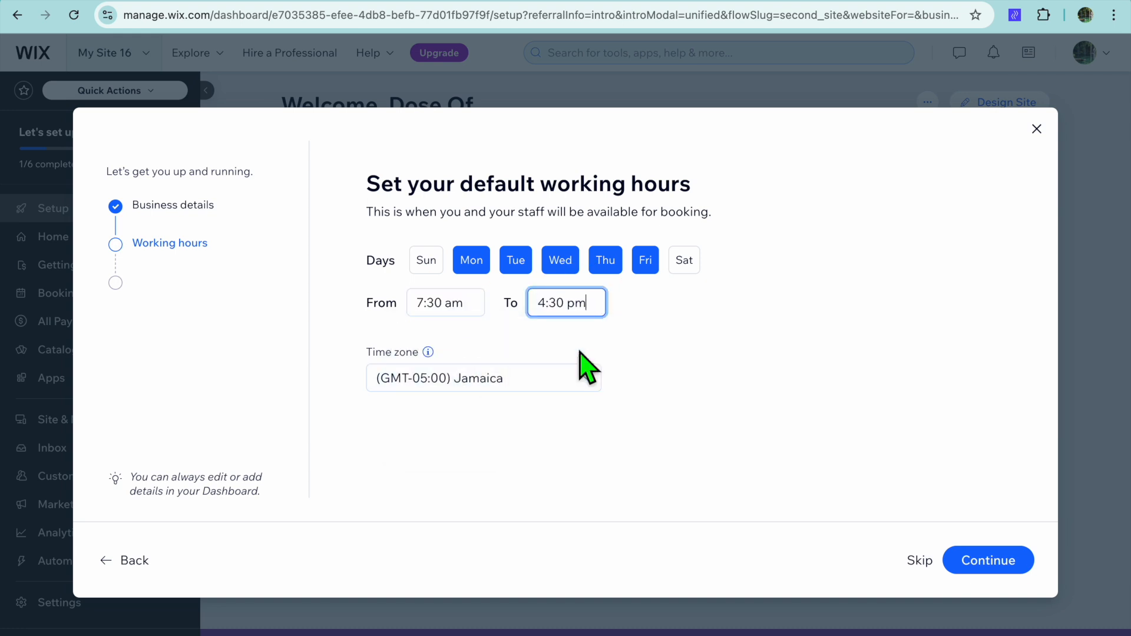
pyautogui.click(983, 559)
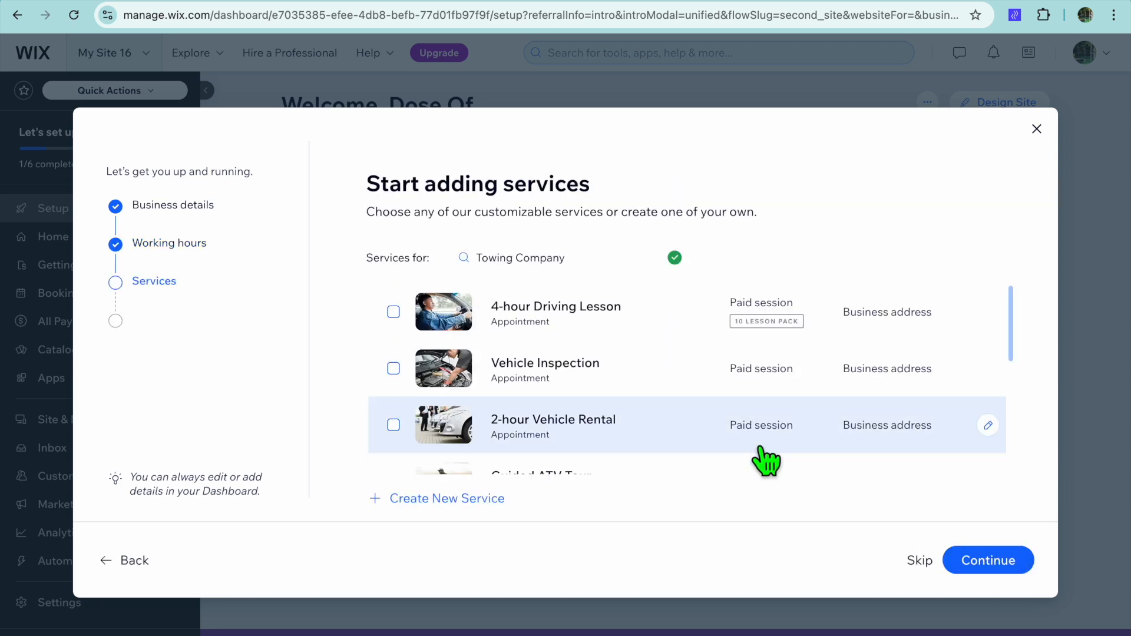
# Step: Create and save a new service named "car towing" with the default appointment, payment and location options
pyautogui.scroll(-5, 765, 462)
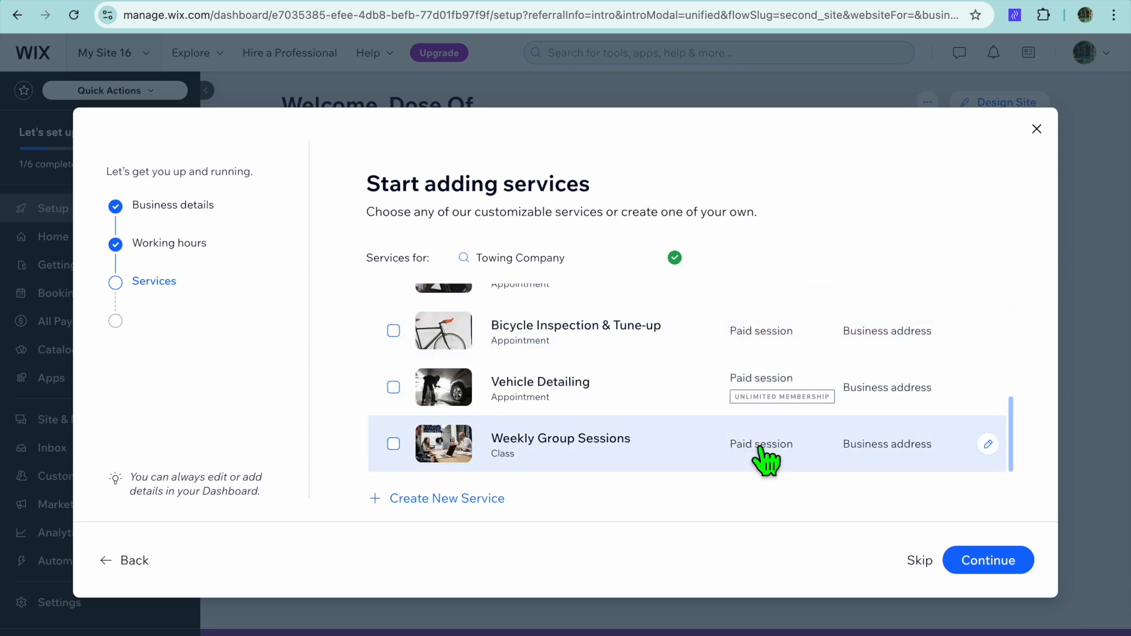
pyautogui.scroll(5, 765, 462)
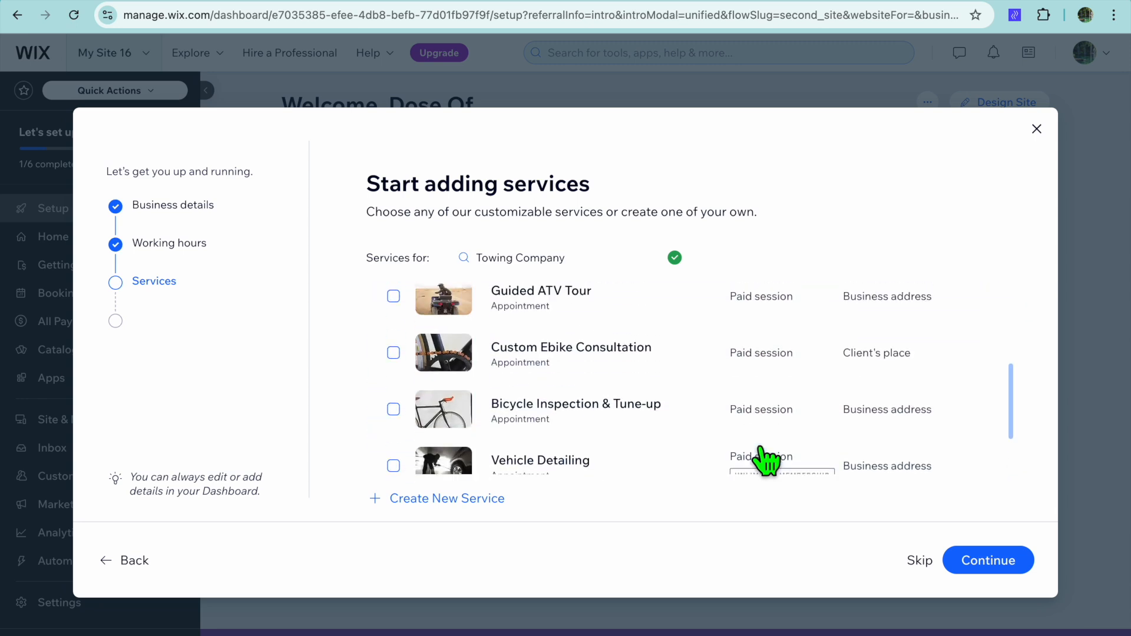
pyautogui.scroll(-5, 766, 463)
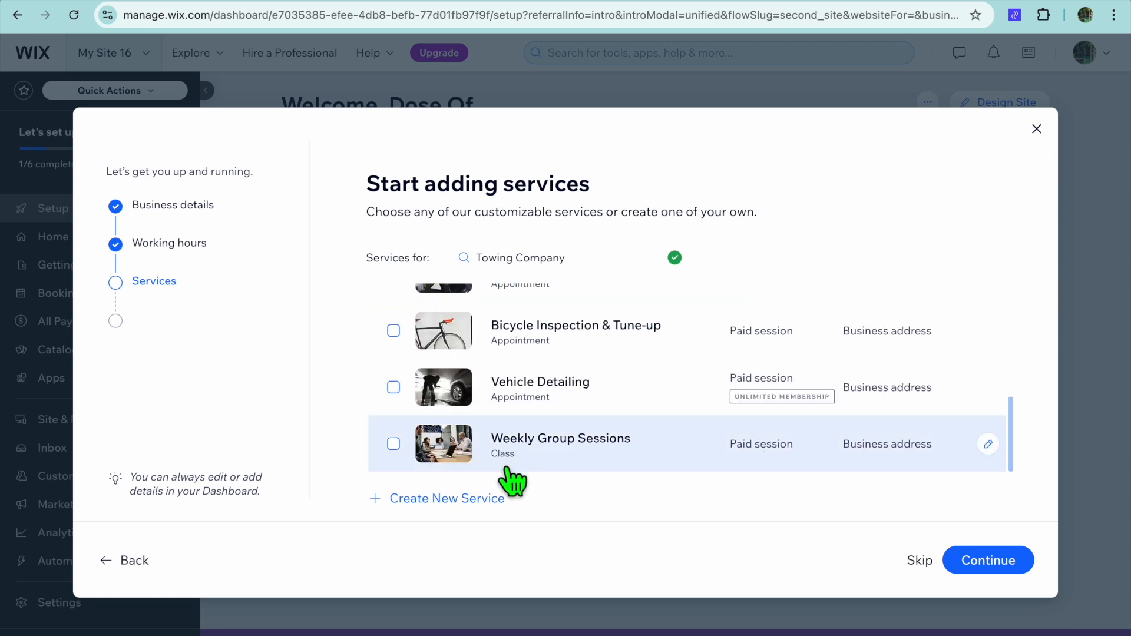
pyautogui.click(446, 500)
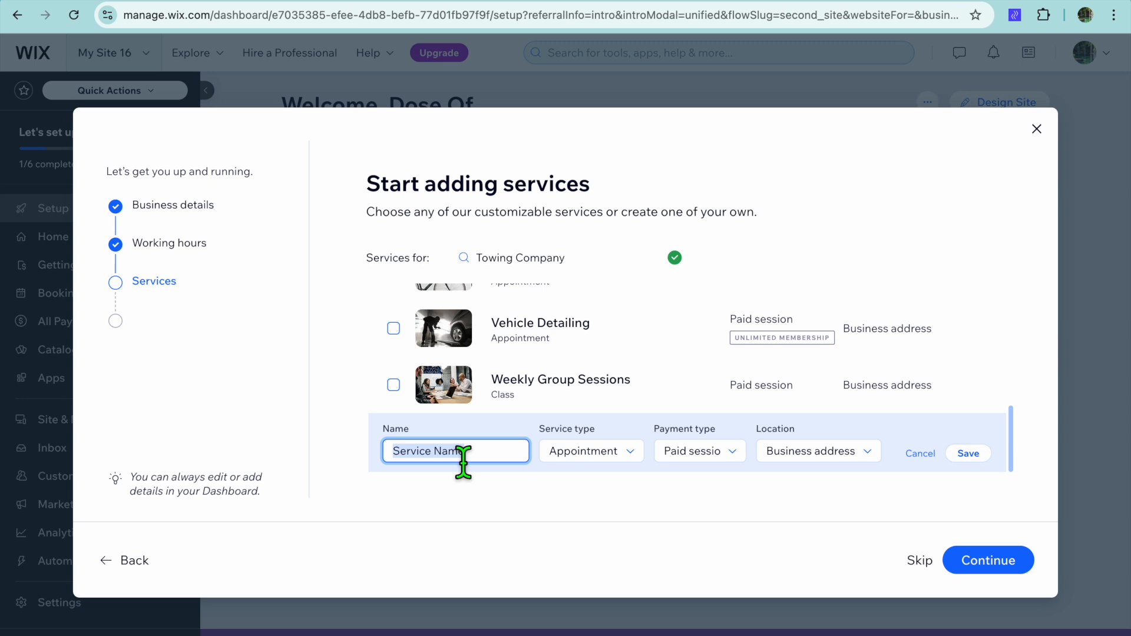
pyautogui.write('car towing')
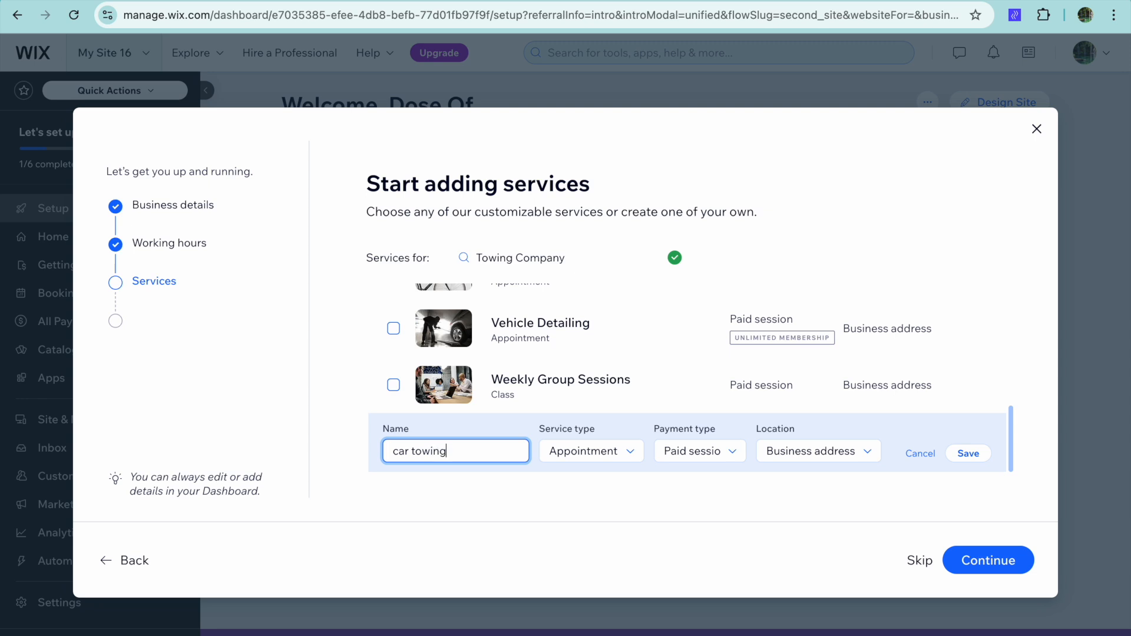
pyautogui.click(968, 453)
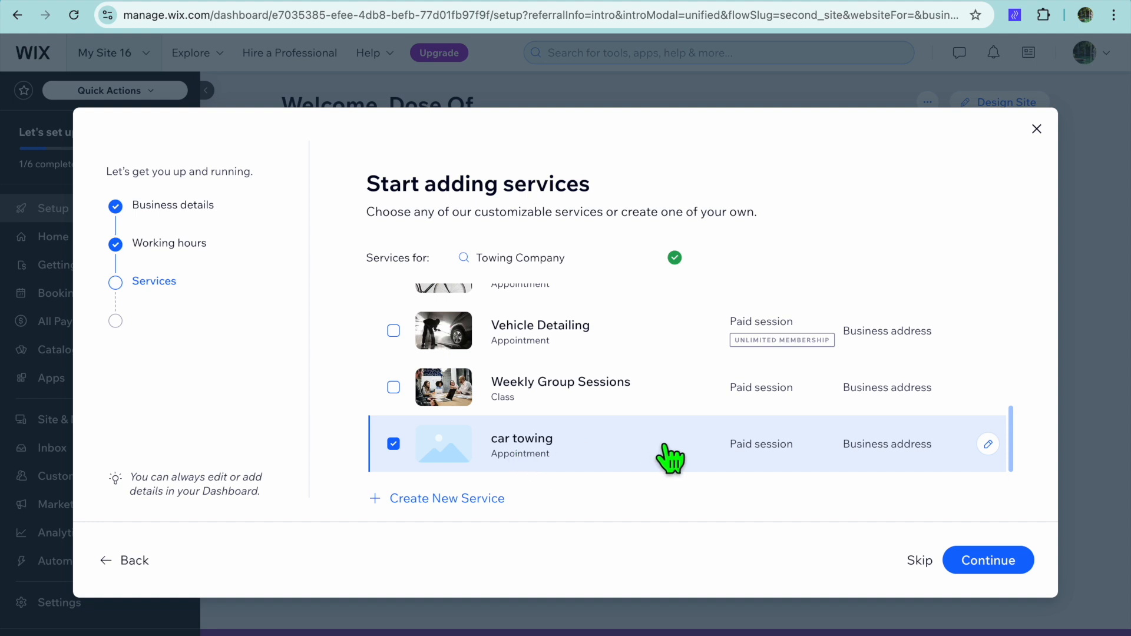
# Step: Include the suggested Vehicle Inspection service and continue with the default staff member
pyautogui.scroll(3, 671, 457)
pyautogui.scroll(2, 671, 459)
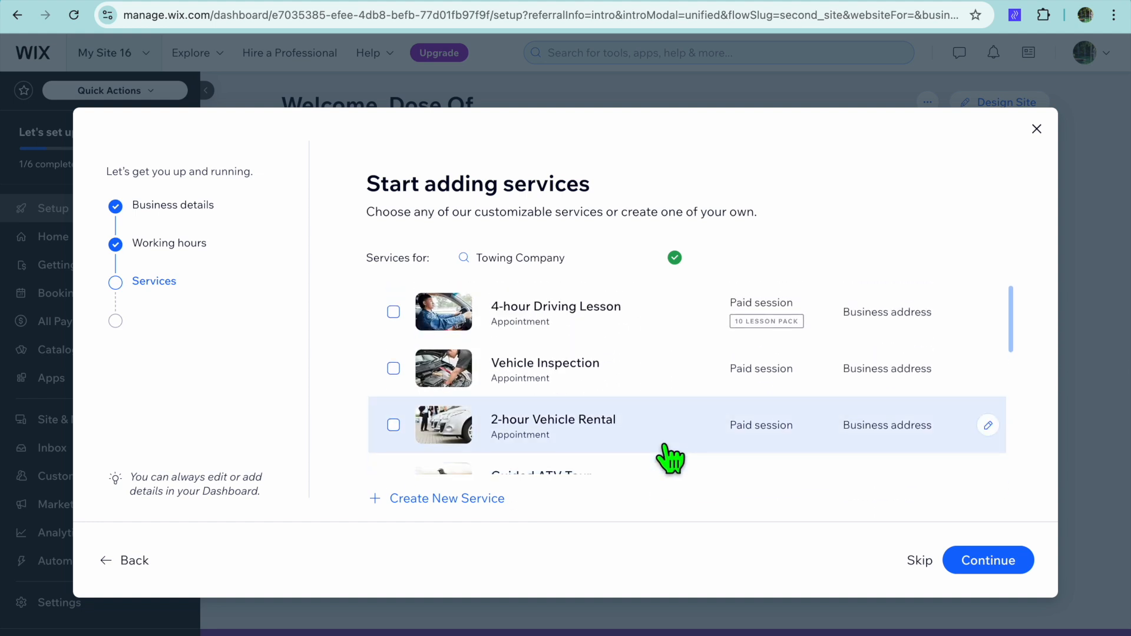
pyautogui.click(393, 368)
pyautogui.click(982, 560)
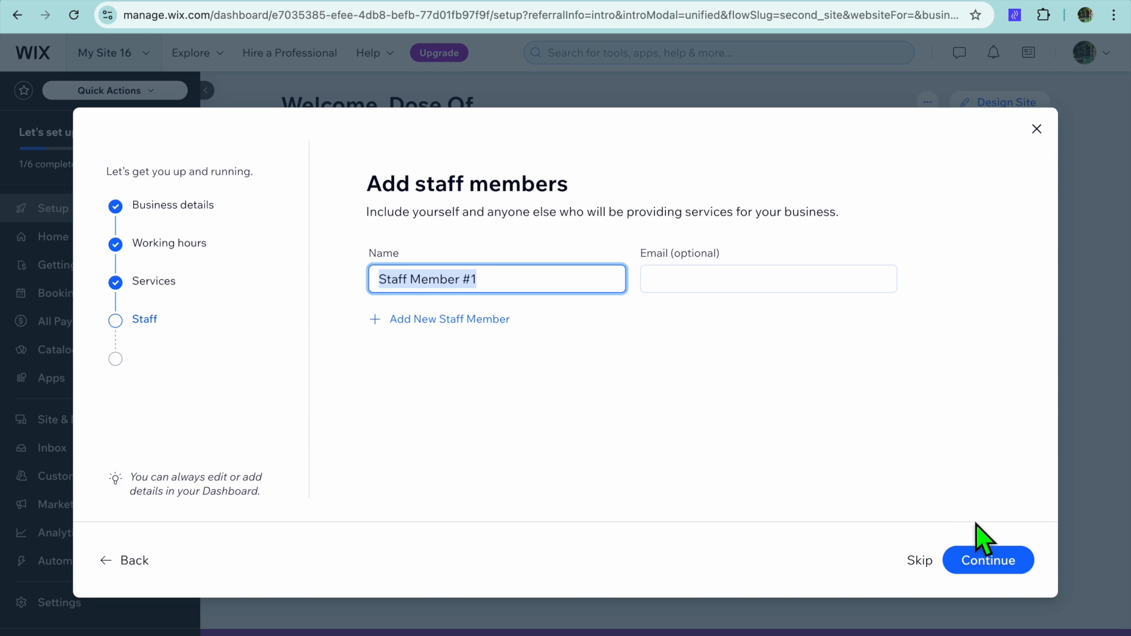
pyautogui.click(981, 557)
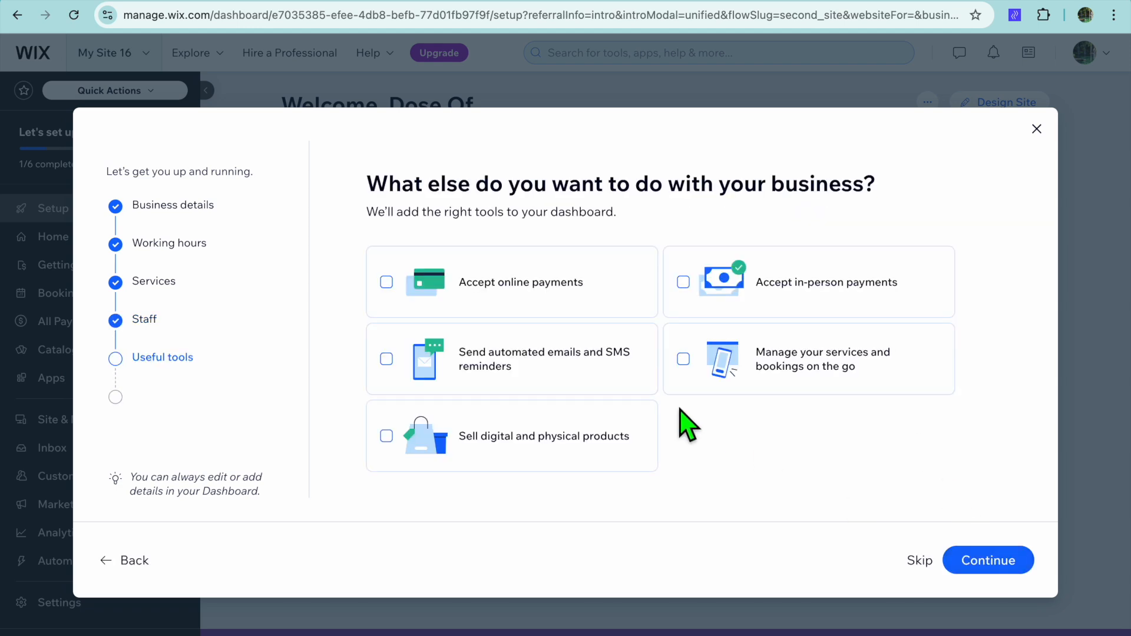
# Step: Select online payments and in-person payments as business tools and finish the setup to reach the dashboard
pyautogui.click(386, 282)
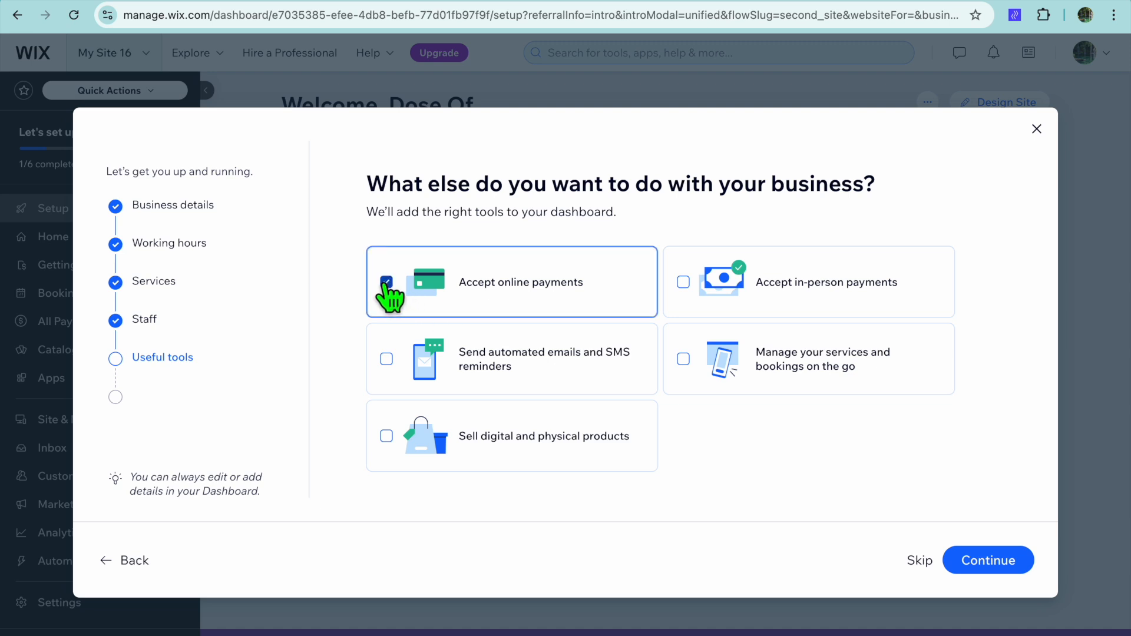
pyautogui.click(683, 282)
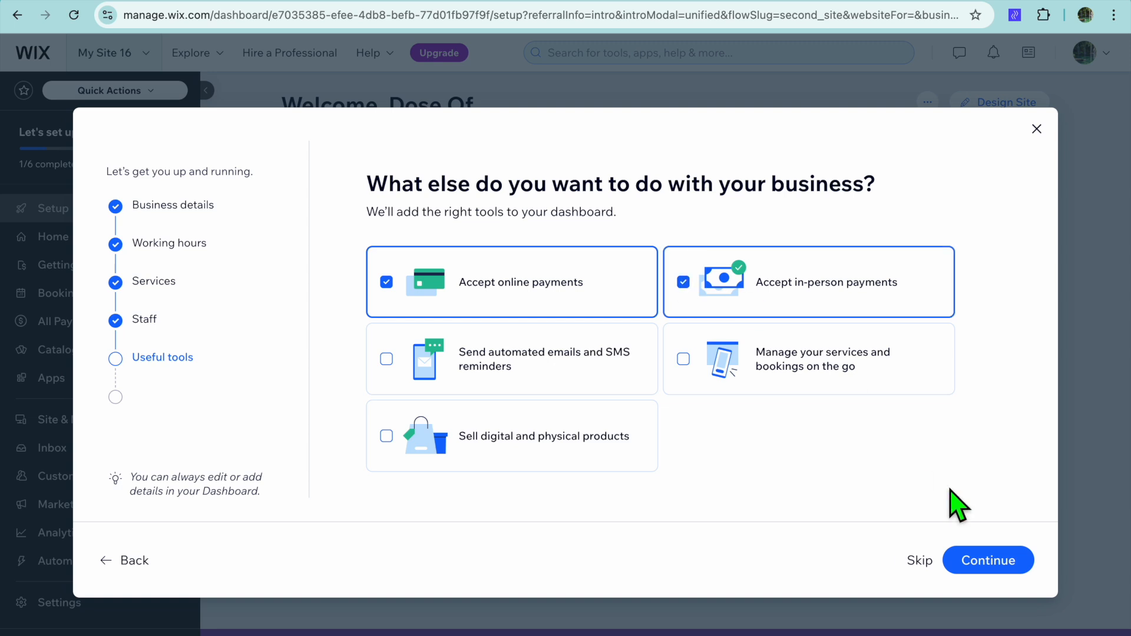
pyautogui.click(996, 566)
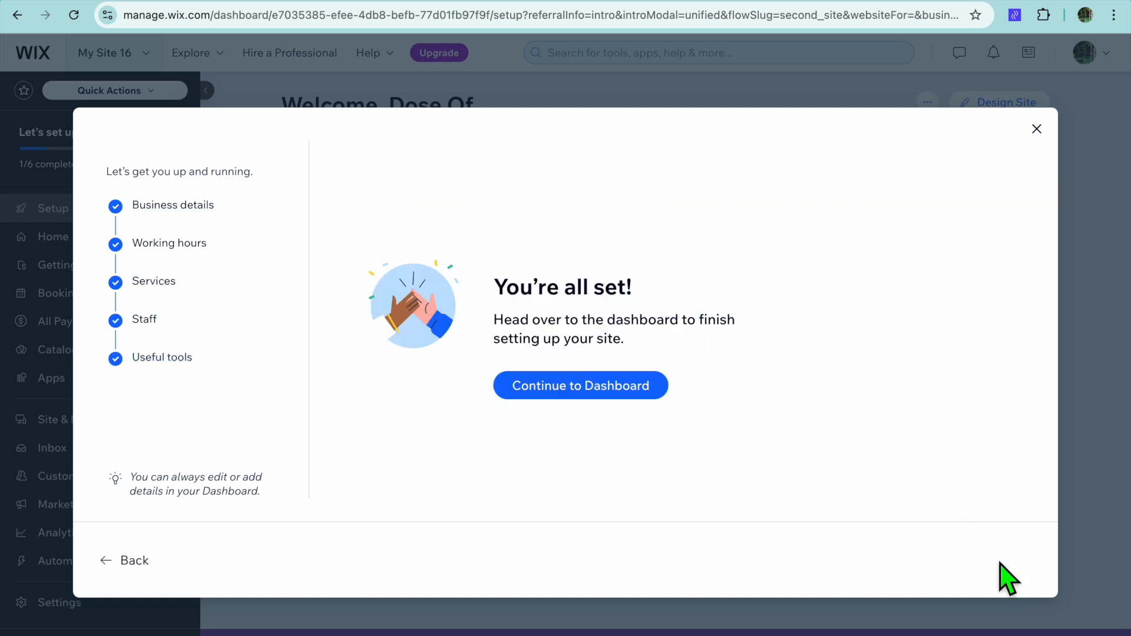
pyautogui.click(610, 387)
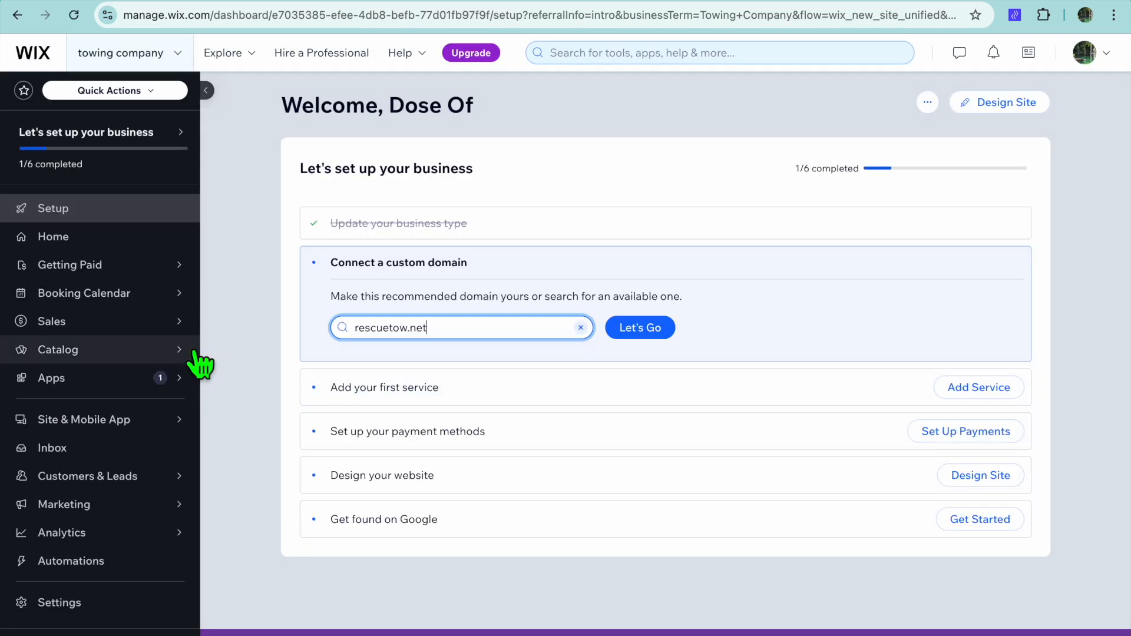
# Step: Dismiss the sale promotion and open the catalog's booking services page
pyautogui.moveTo(179, 352)
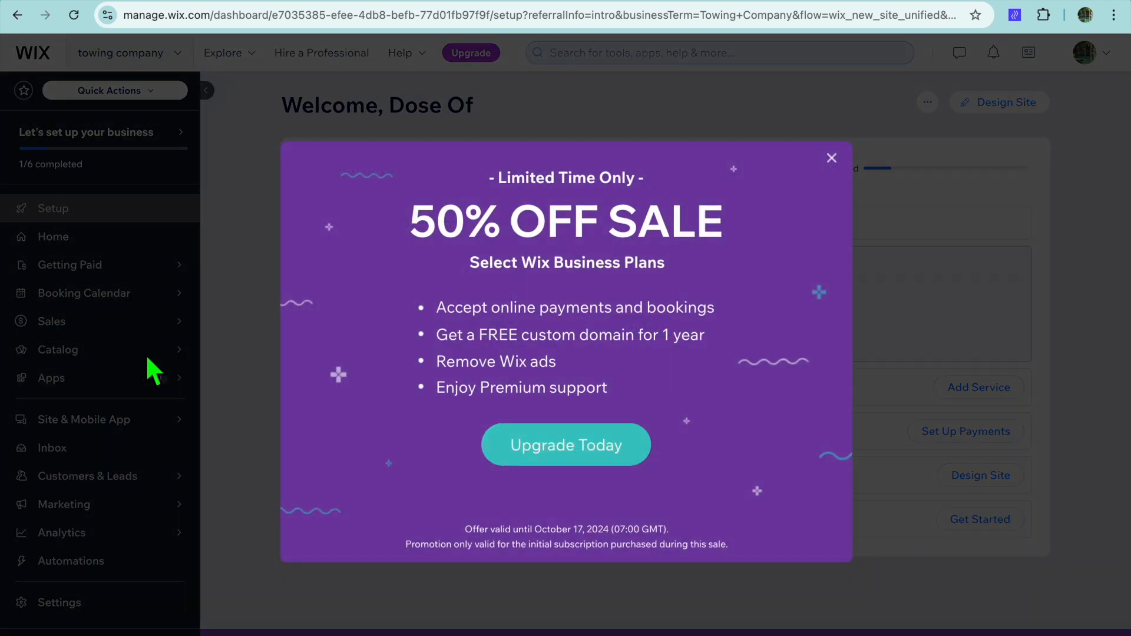
pyautogui.click(834, 159)
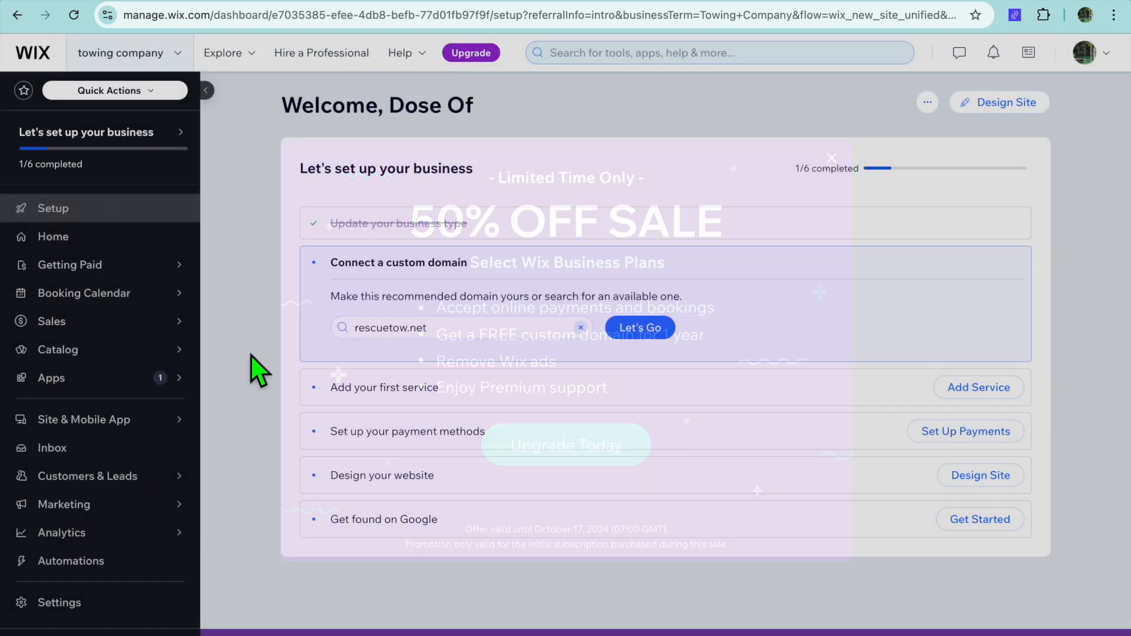
pyautogui.click(93, 351)
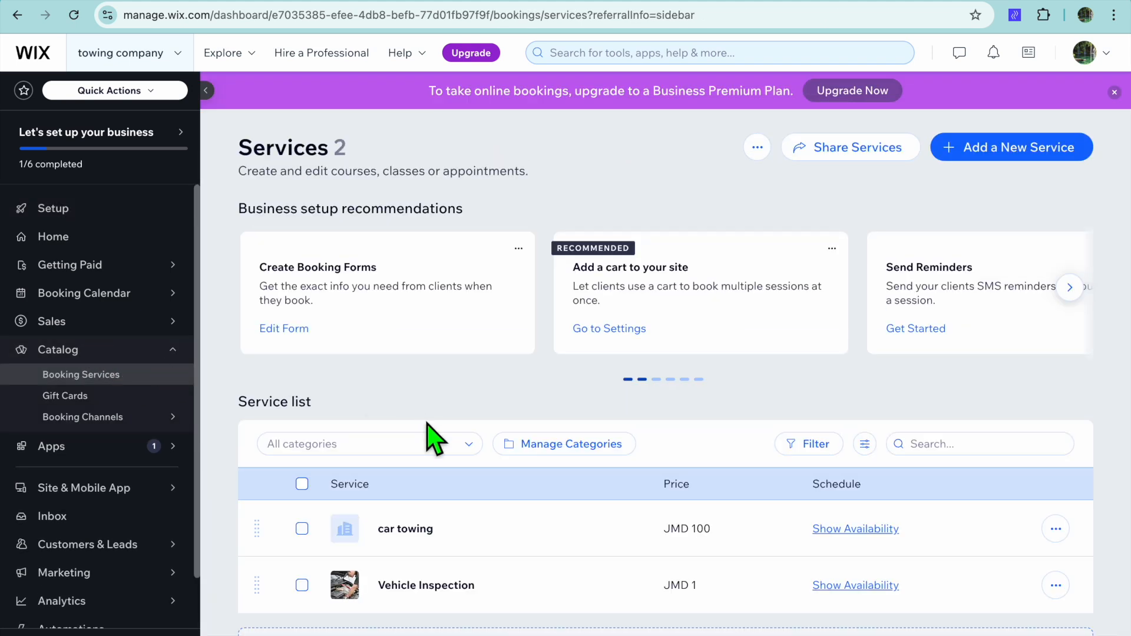
# Step: Open the car towing service for editing and set its image to the Media from Wix "towing" photo of a car on an orange tow truck
pyautogui.scroll(-2, 434, 440)
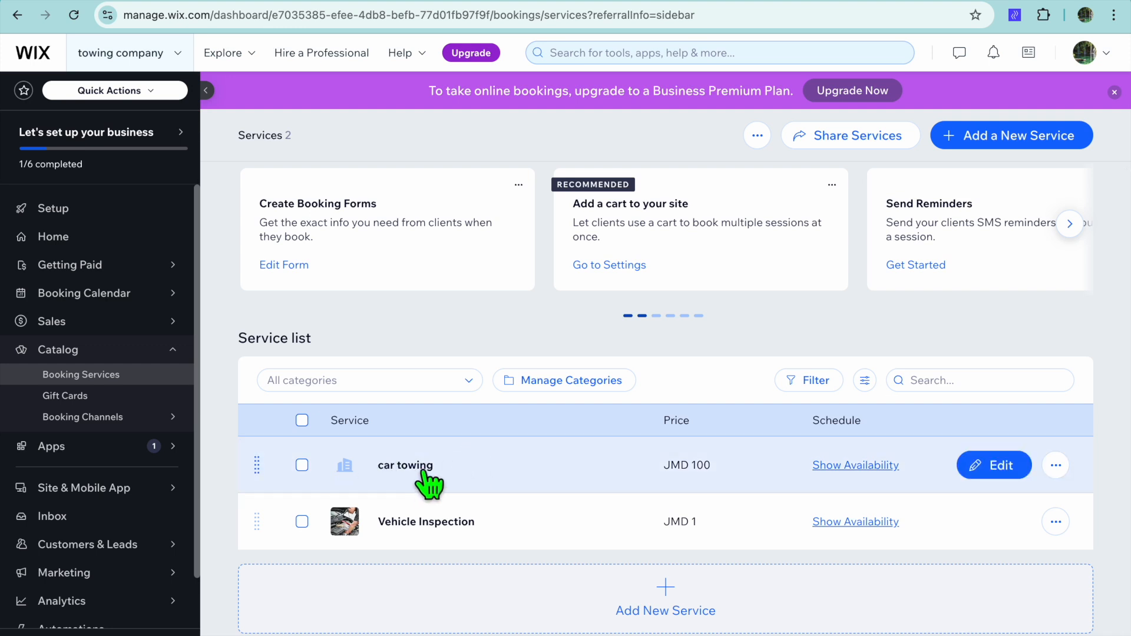
pyautogui.click(990, 467)
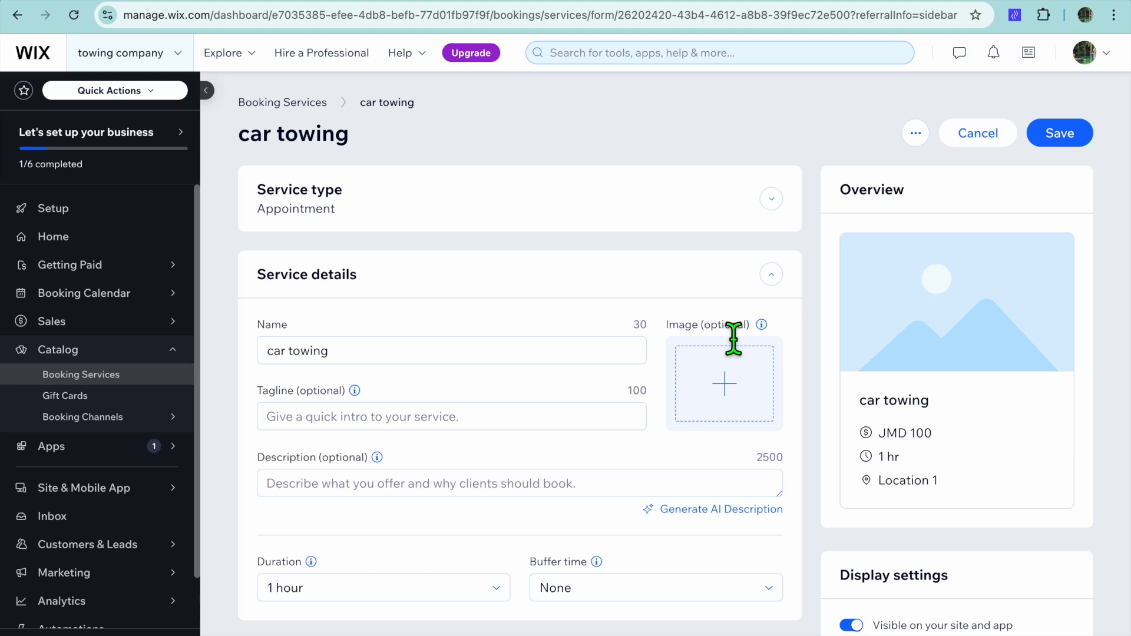
pyautogui.tripleClick(346, 356)
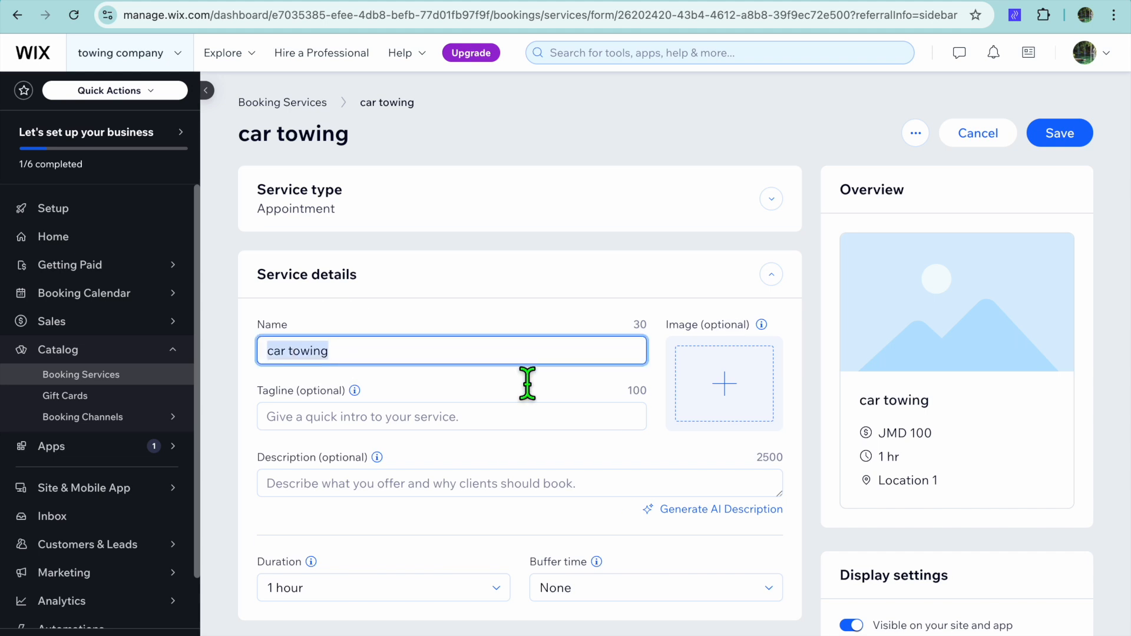
pyautogui.click(711, 389)
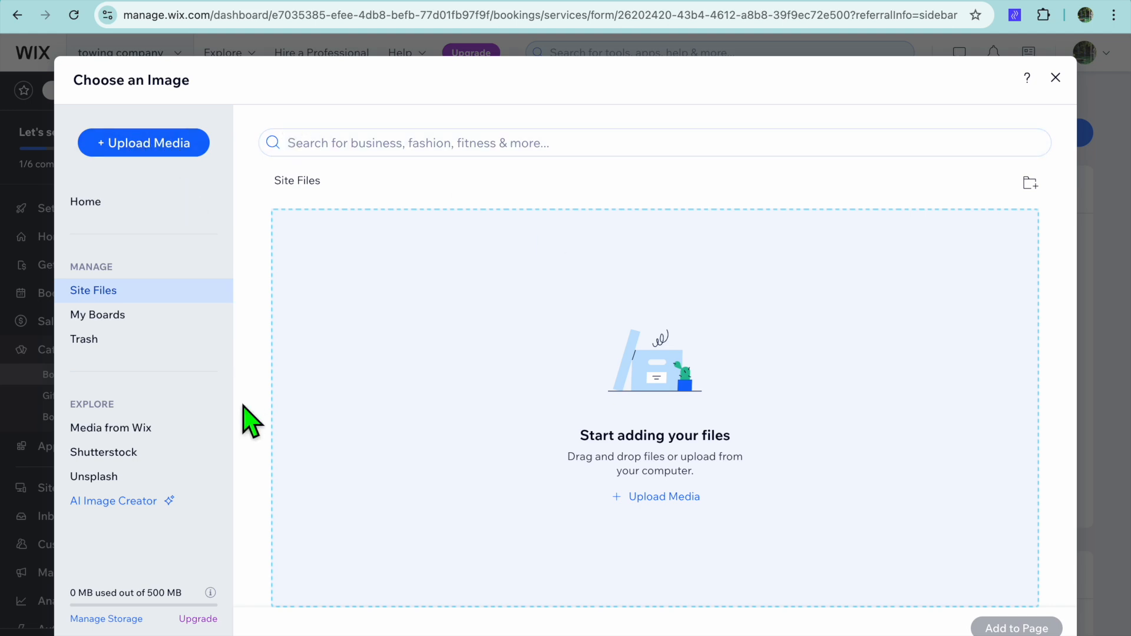
pyautogui.click(152, 436)
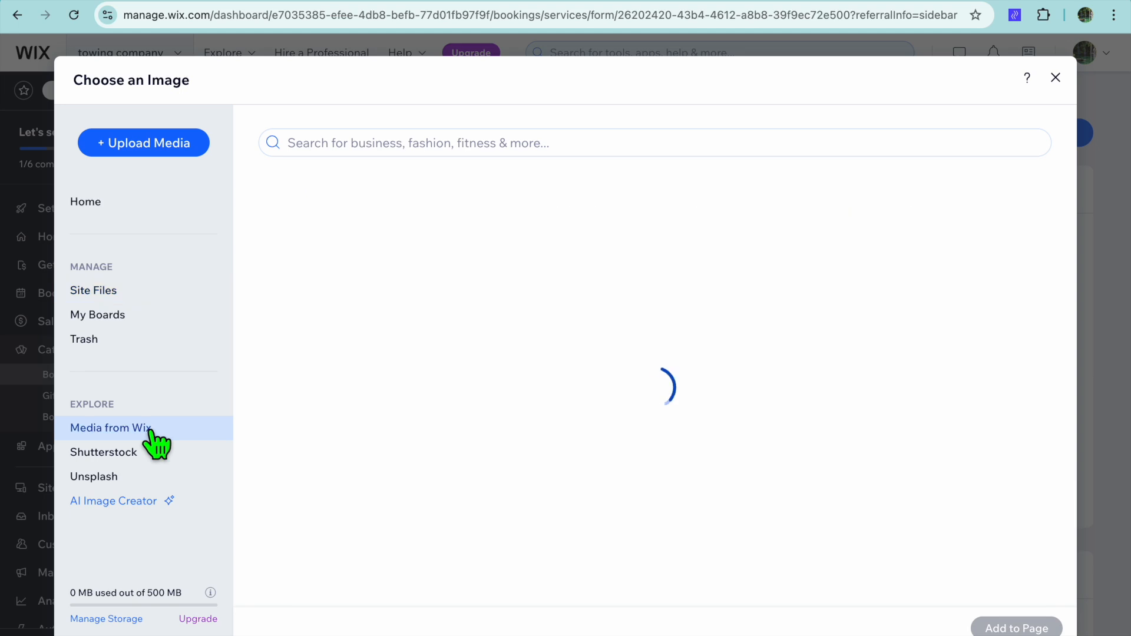
pyautogui.click(416, 154)
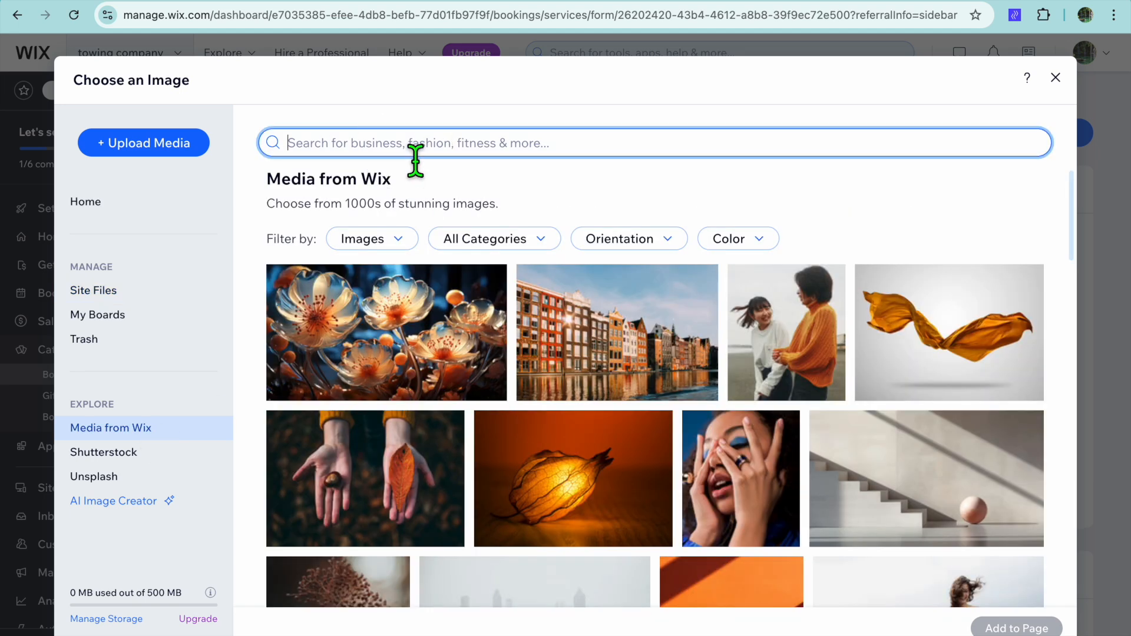
pyautogui.write('towing')
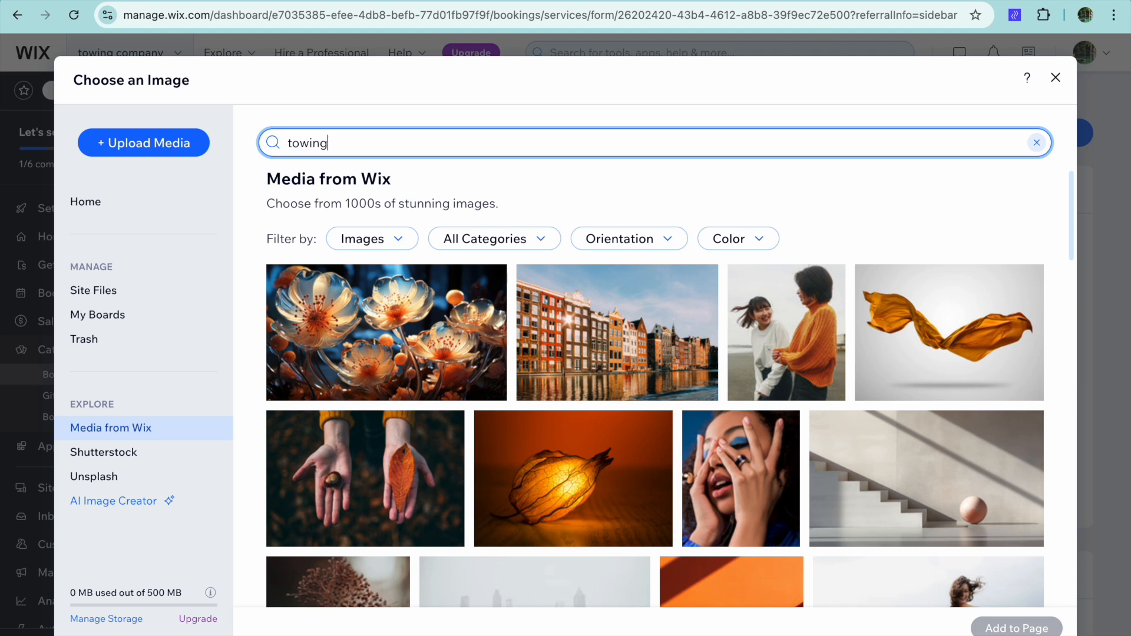
pyautogui.press('Return')
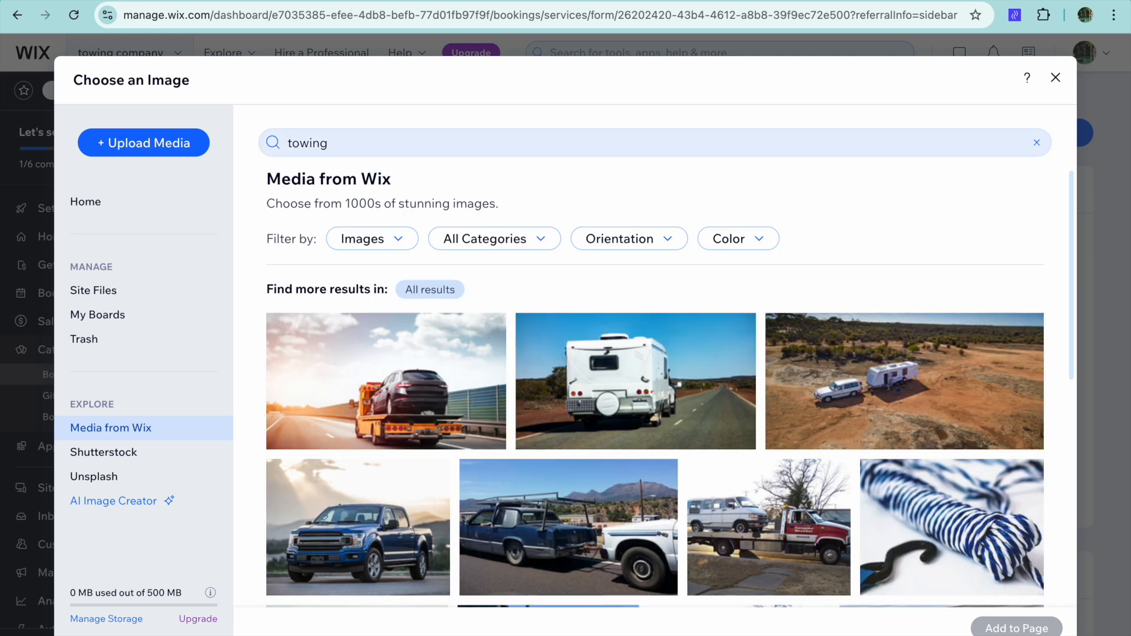
pyautogui.click(405, 390)
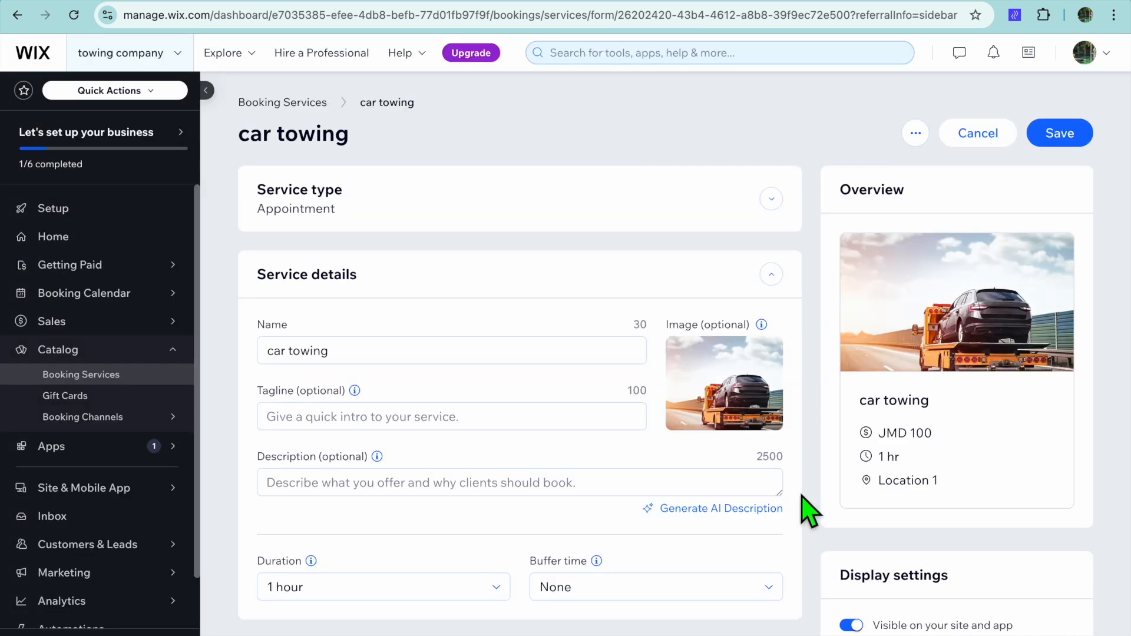
# Step: Review the service's price type options, location and assigned staff, and save the car towing service, dismissing the upgrade offer
pyautogui.scroll(-7, 790, 501)
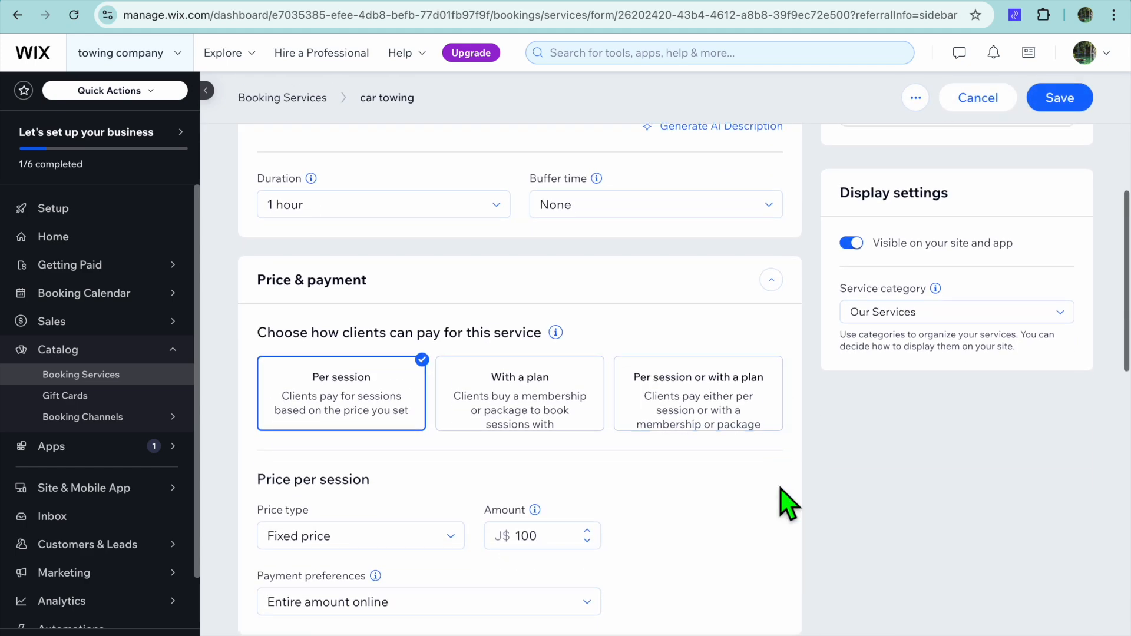
pyautogui.scroll(-2, 671, 328)
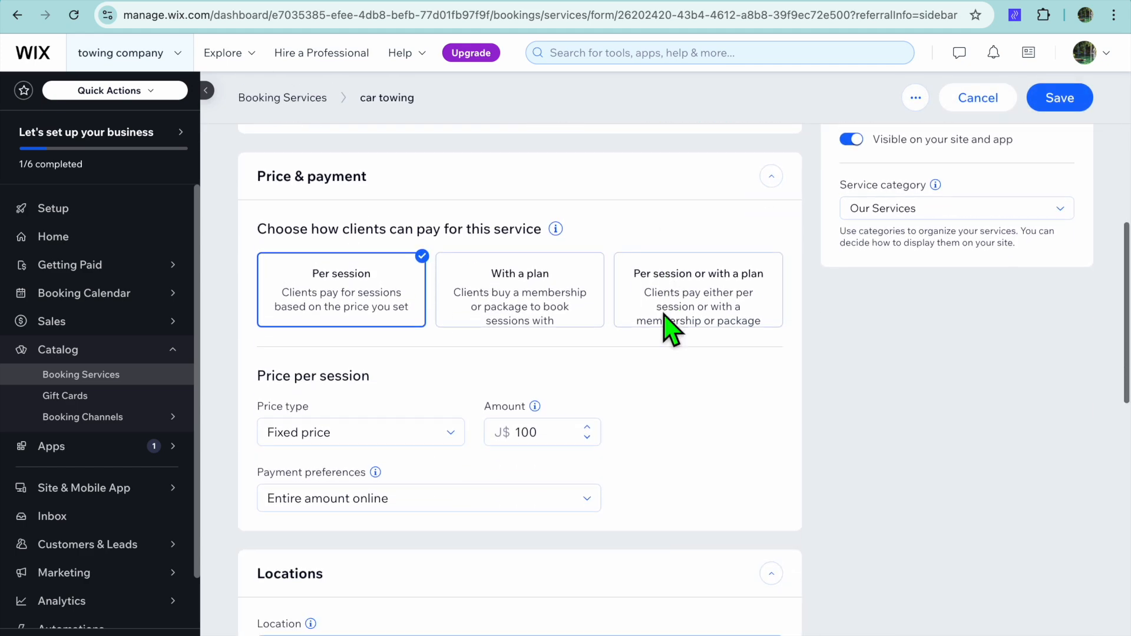
pyautogui.scroll(-2, 670, 329)
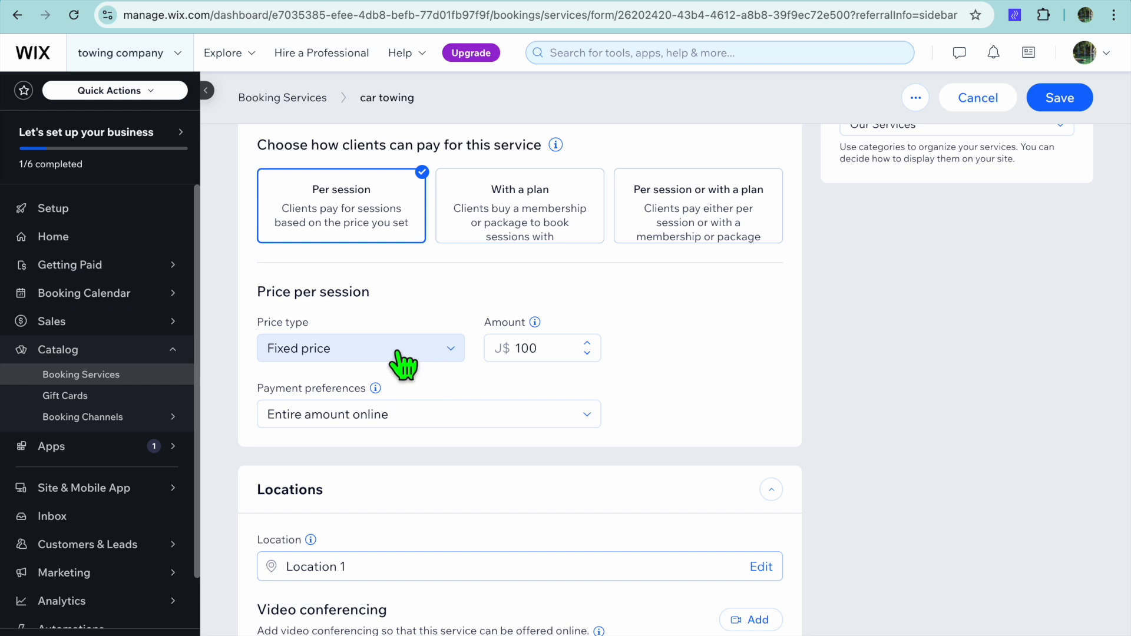
pyautogui.click(435, 354)
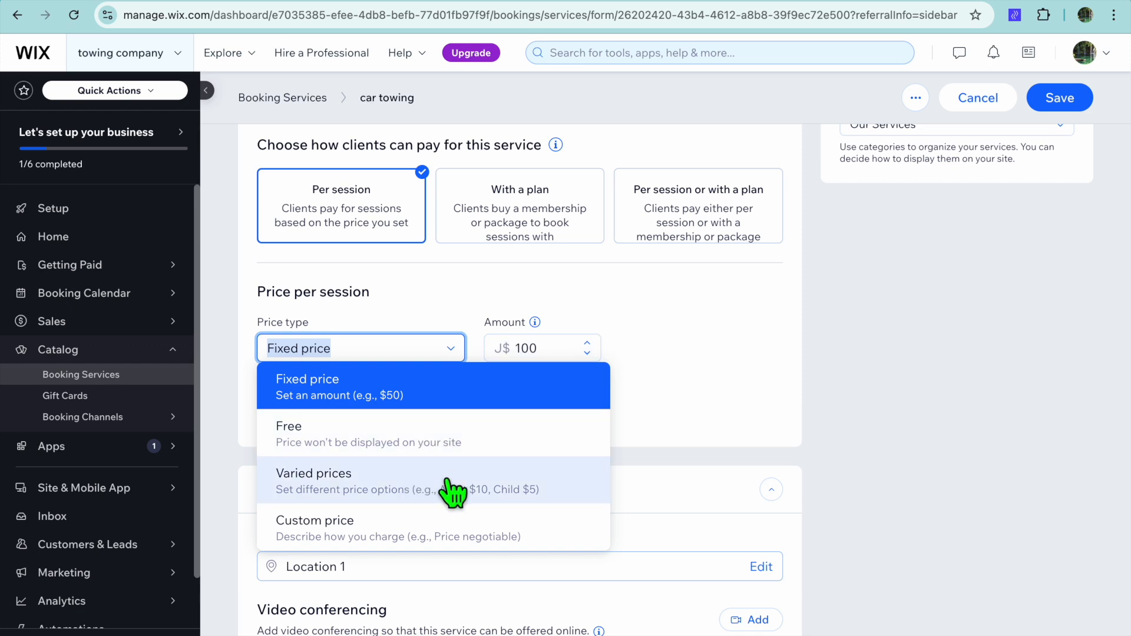
pyautogui.click(679, 443)
pyautogui.scroll(-6, 687, 459)
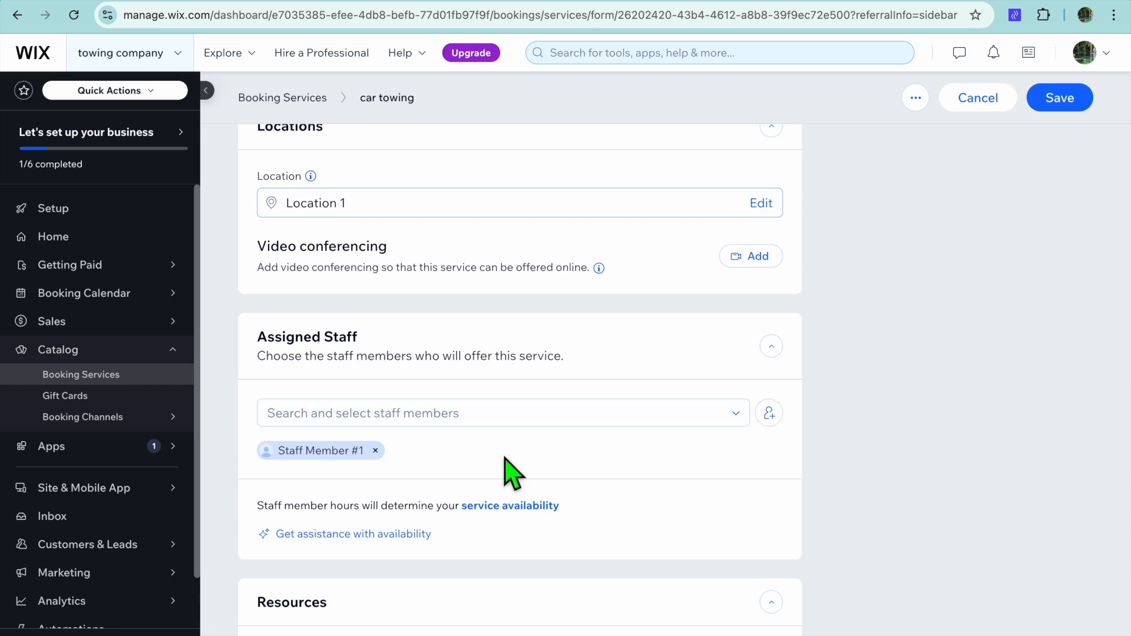
pyautogui.scroll(-1, 506, 457)
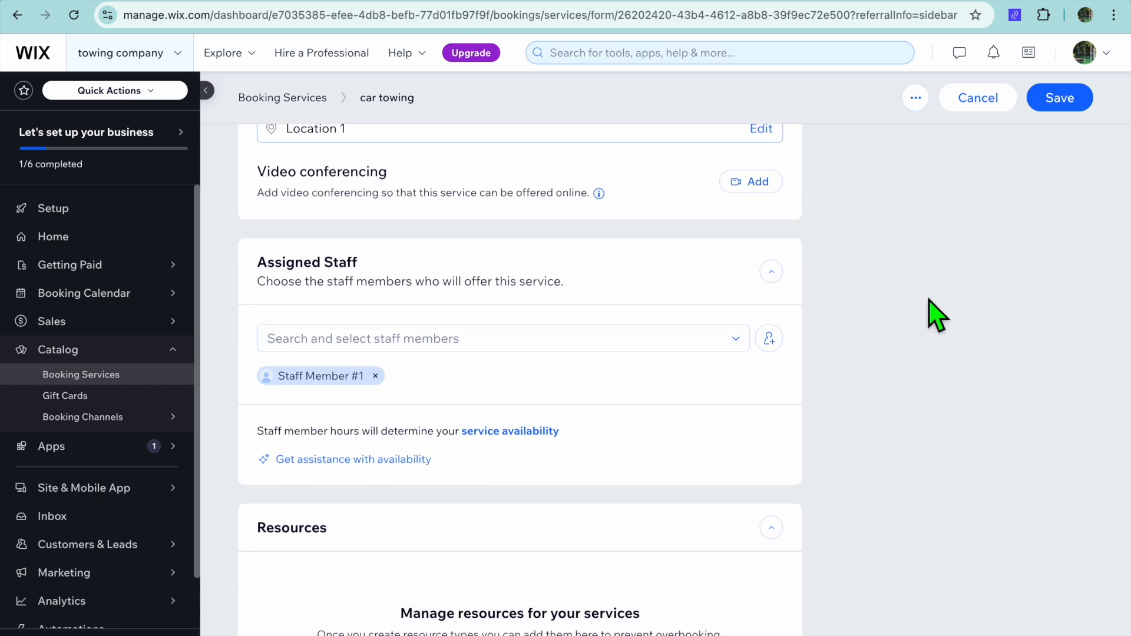
pyautogui.click(1047, 97)
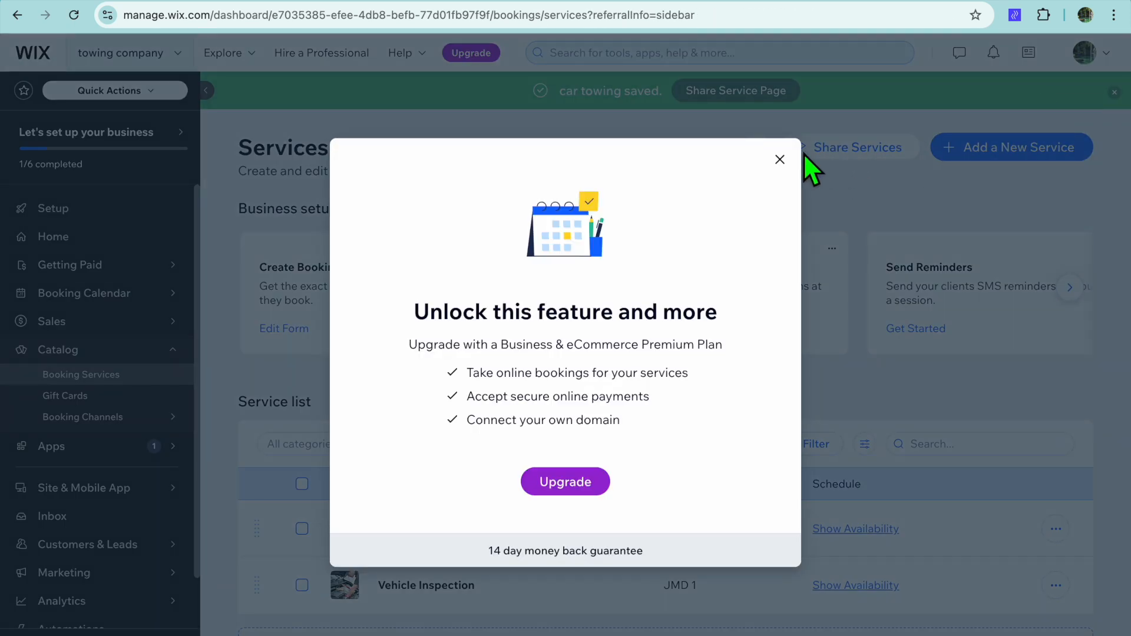
pyautogui.click(780, 160)
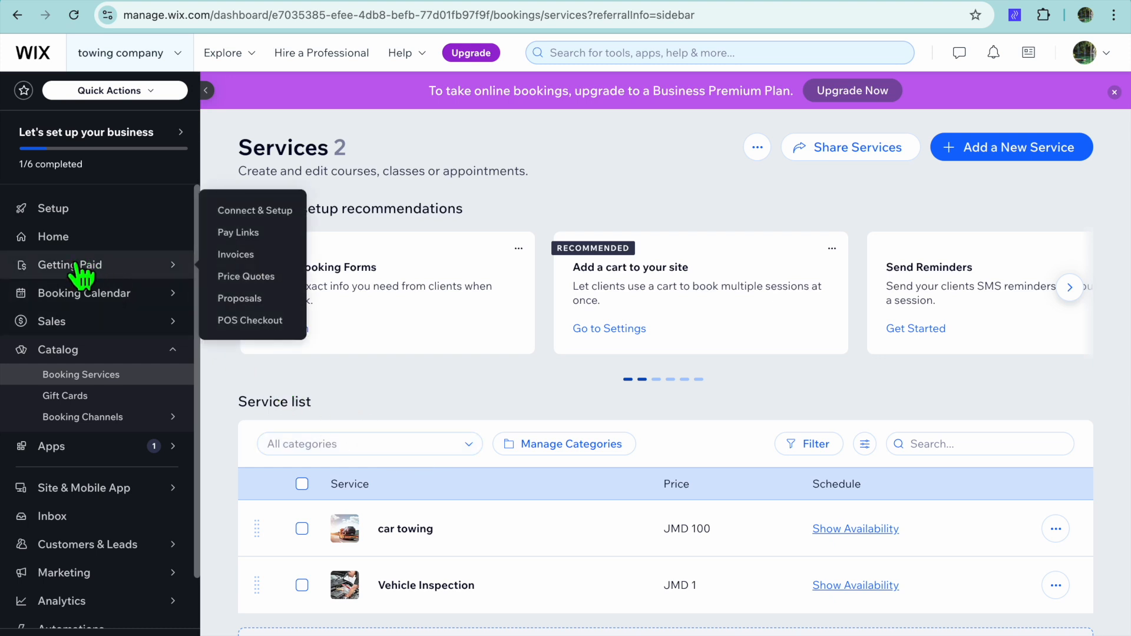
# Step: Open the Getting Paid page, examine the payment methods that can be connected and close the list without connecting one
pyautogui.click(96, 270)
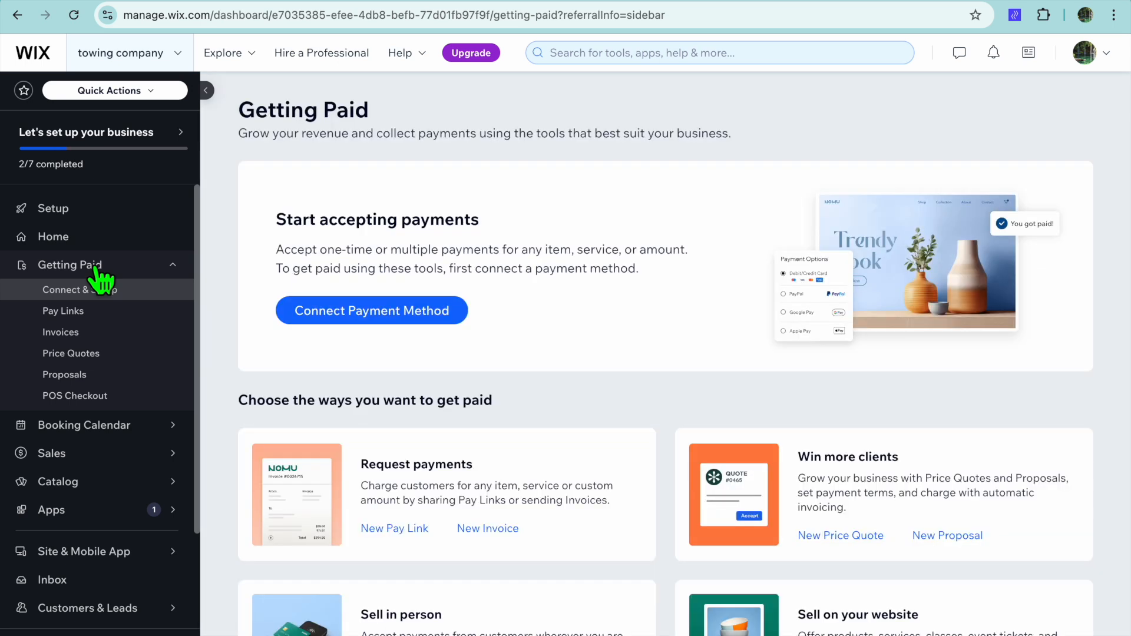
pyautogui.click(321, 308)
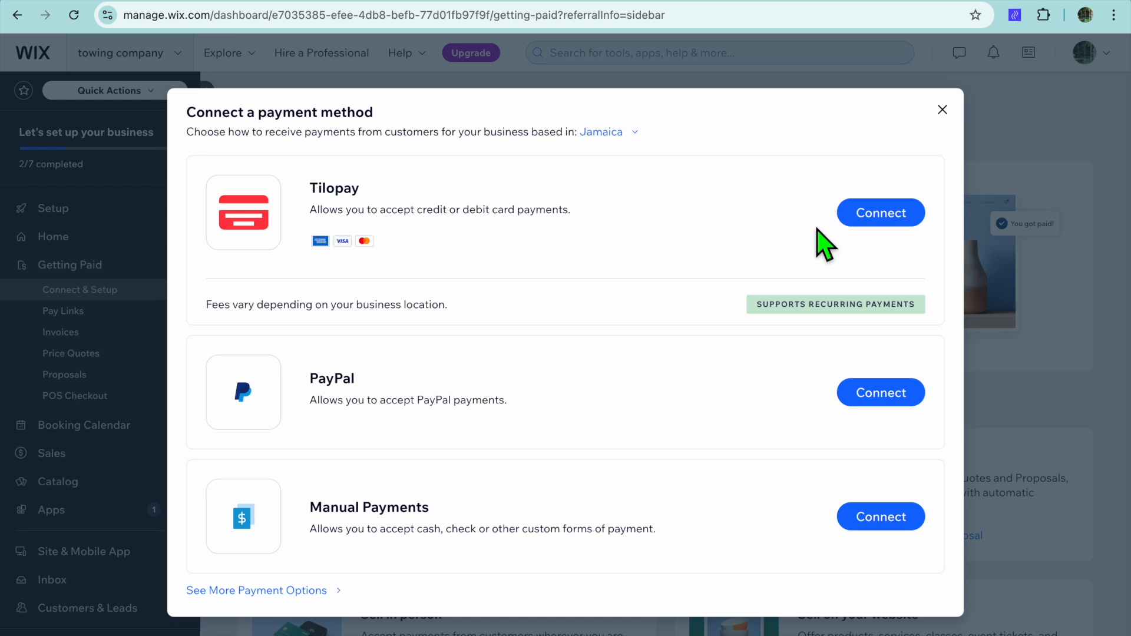
pyautogui.click(942, 110)
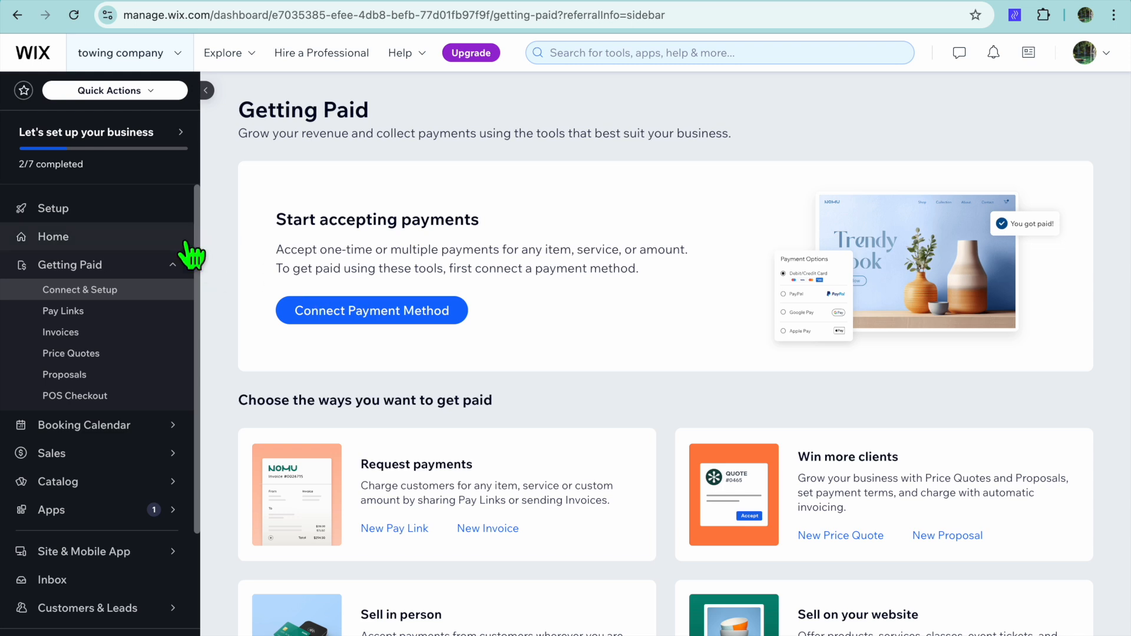
# Step: Start designing the website from the business setup page, choosing to customize a template
pyautogui.click(91, 213)
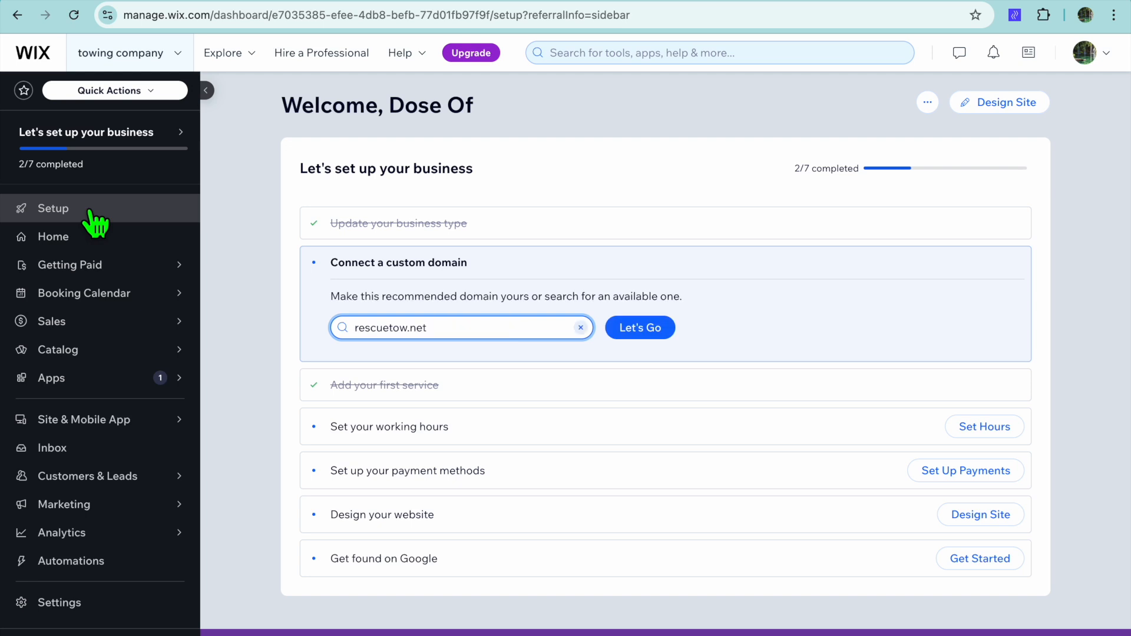
pyautogui.click(1014, 103)
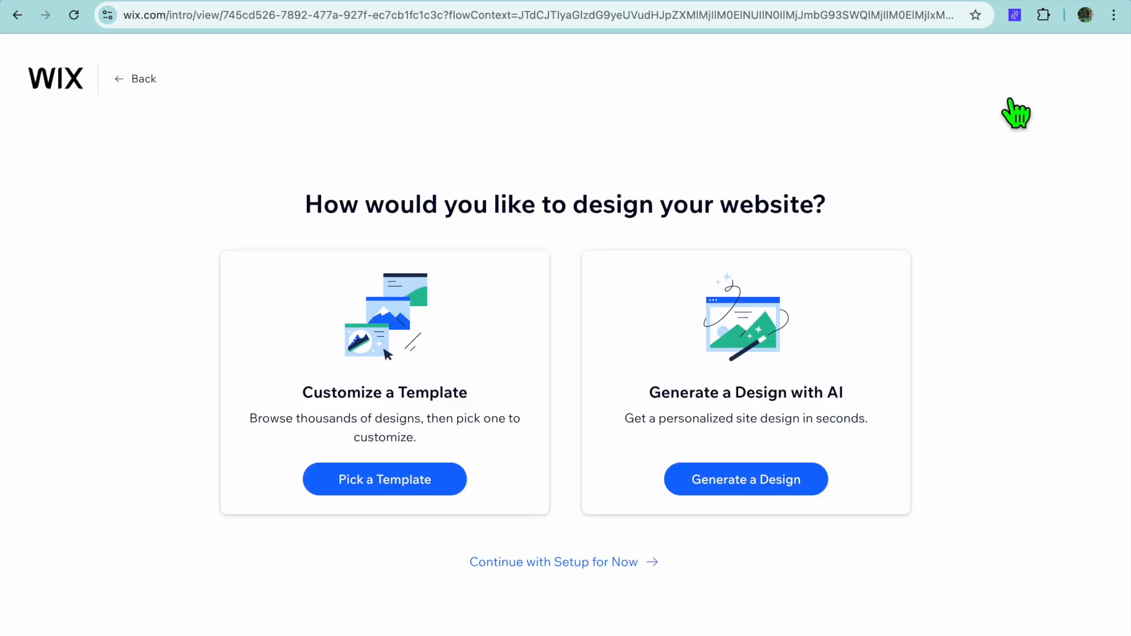
pyautogui.click(392, 479)
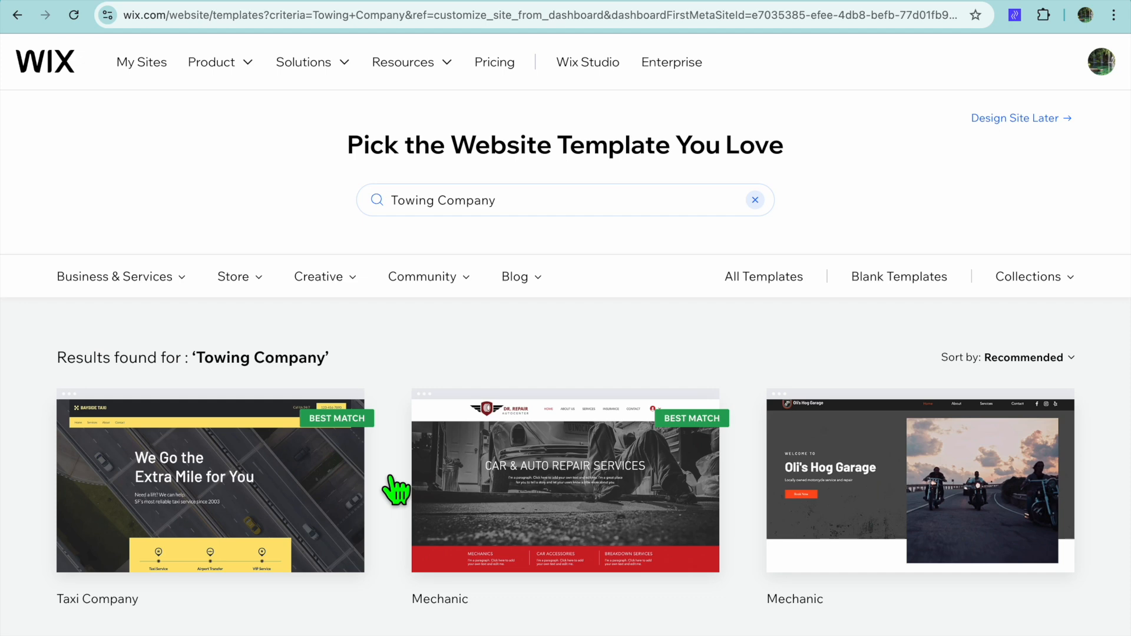
# Step: Browse the Towing Company template results and open the "Car & Auto Repair Services" Mechanic template for editing, dismissing the AI content dialog
pyautogui.scroll(-1, 396, 490)
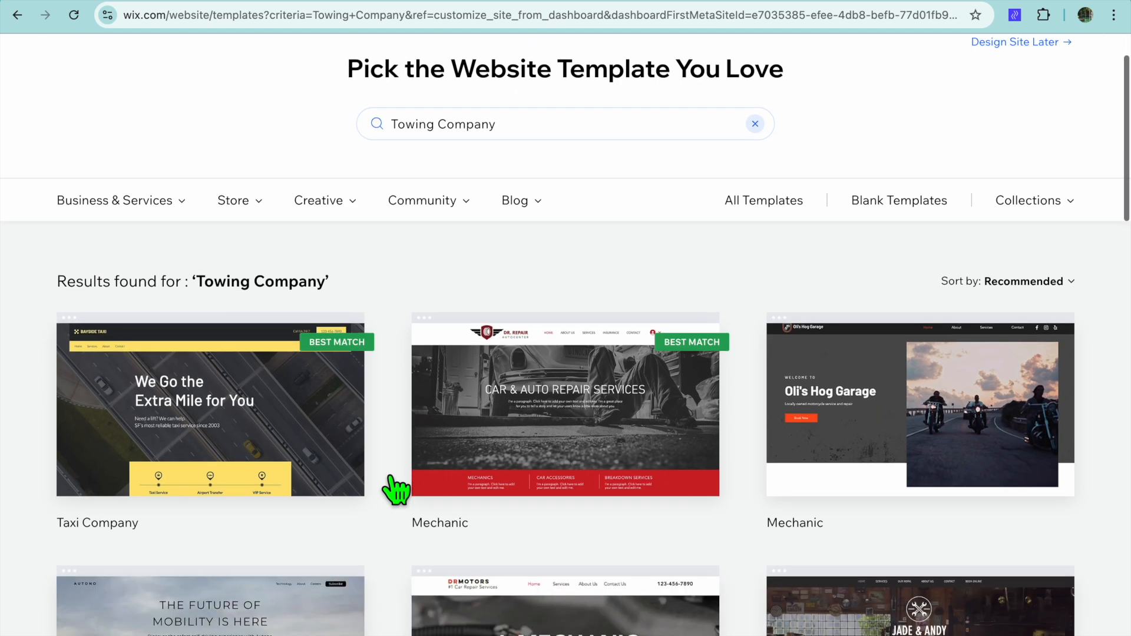
pyautogui.scroll(-2, 396, 491)
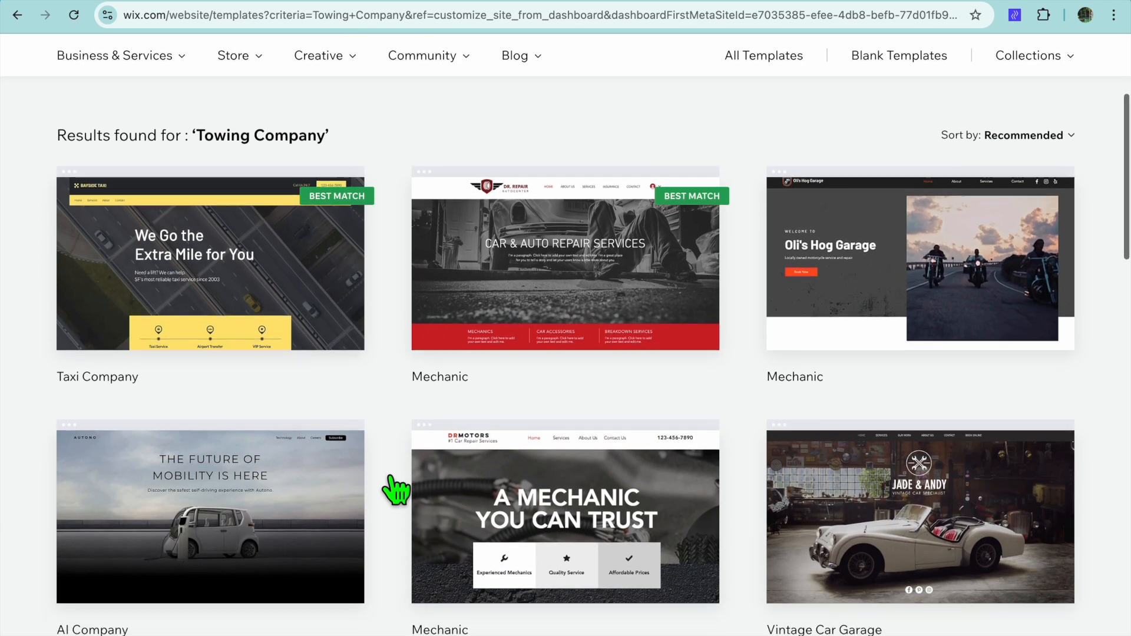
pyautogui.scroll(-10, 395, 490)
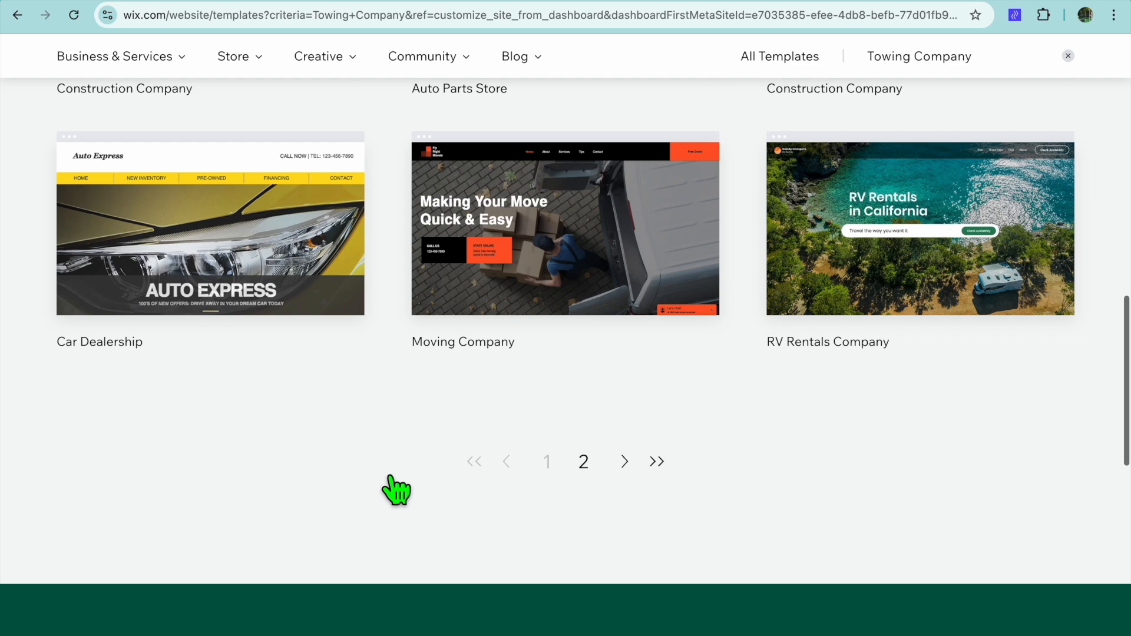
pyautogui.scroll(15, 396, 490)
pyautogui.scroll(-4, 396, 491)
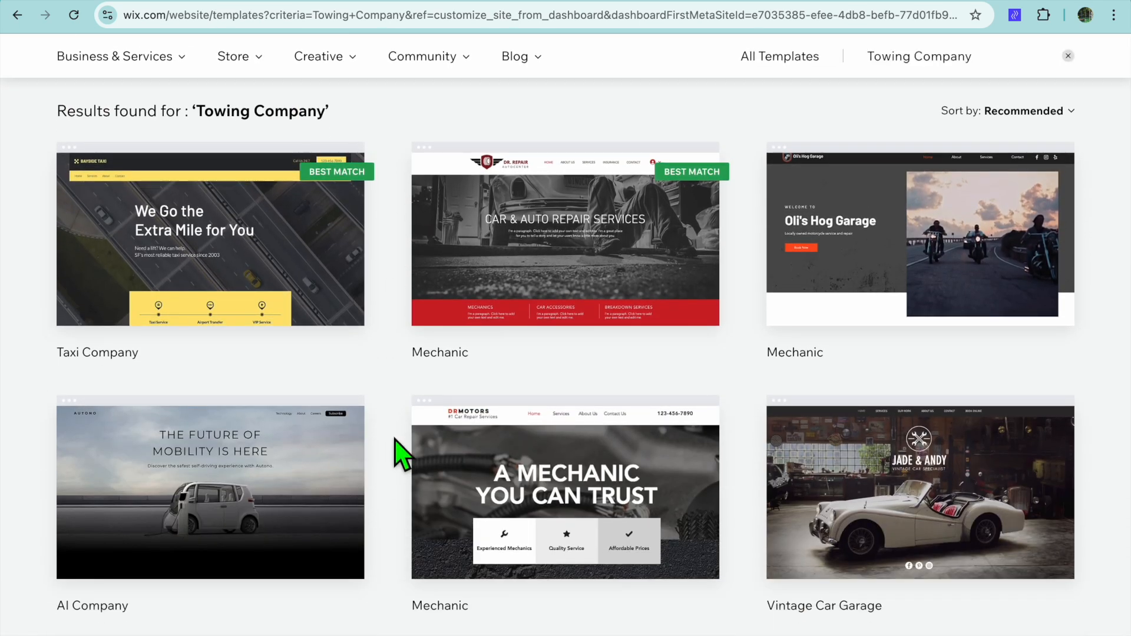
pyautogui.scroll(1, 396, 453)
pyautogui.moveTo(560, 330)
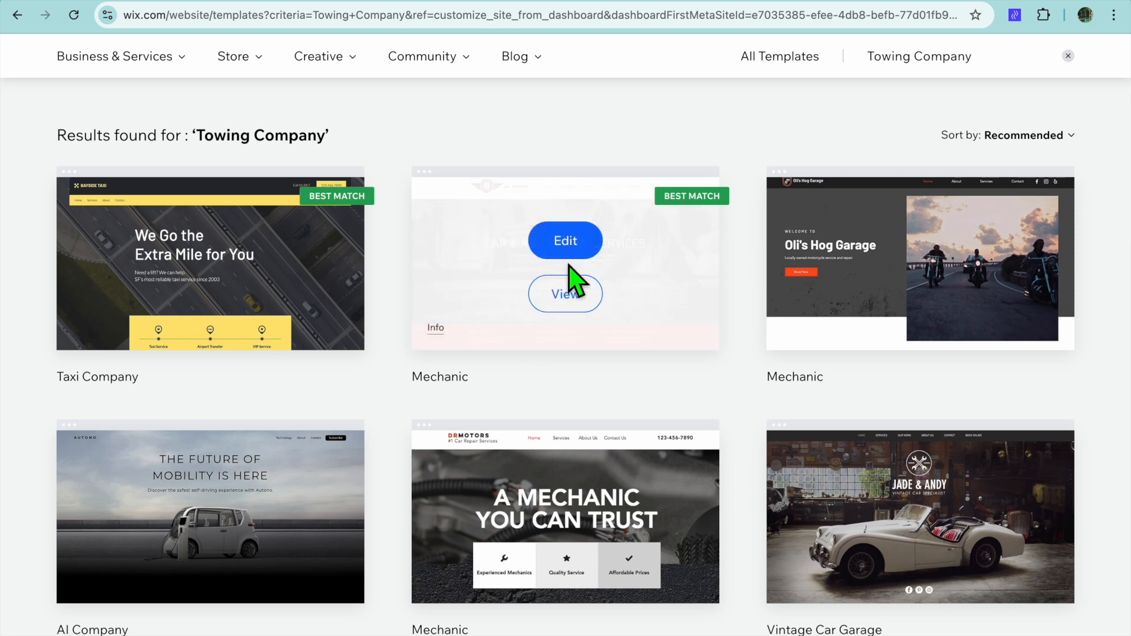
pyautogui.click(567, 240)
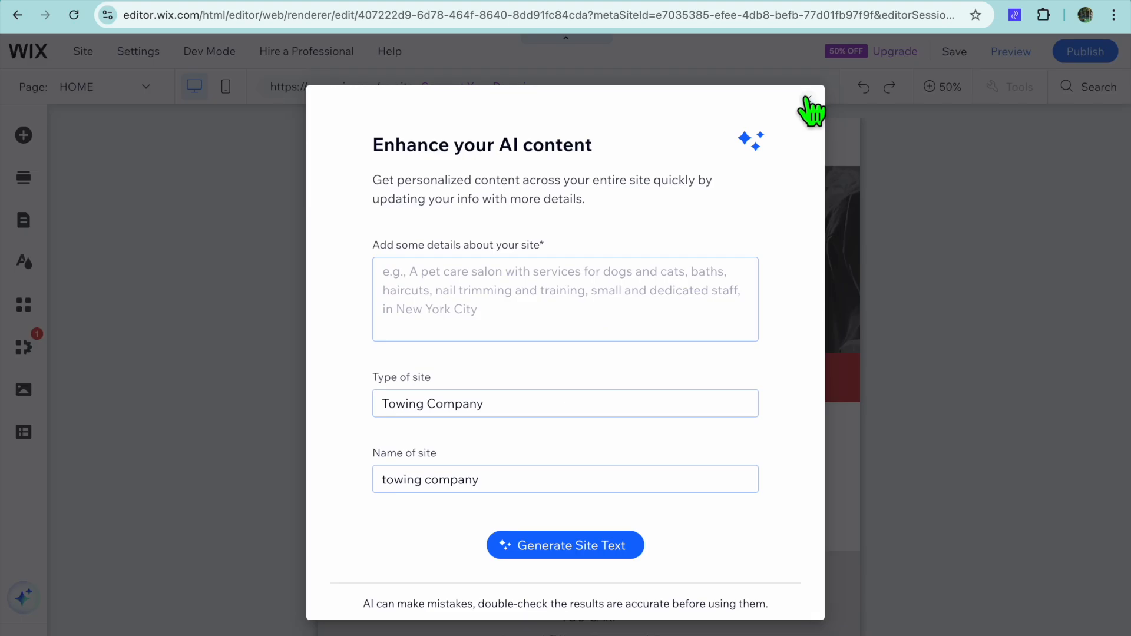
pyautogui.click(807, 105)
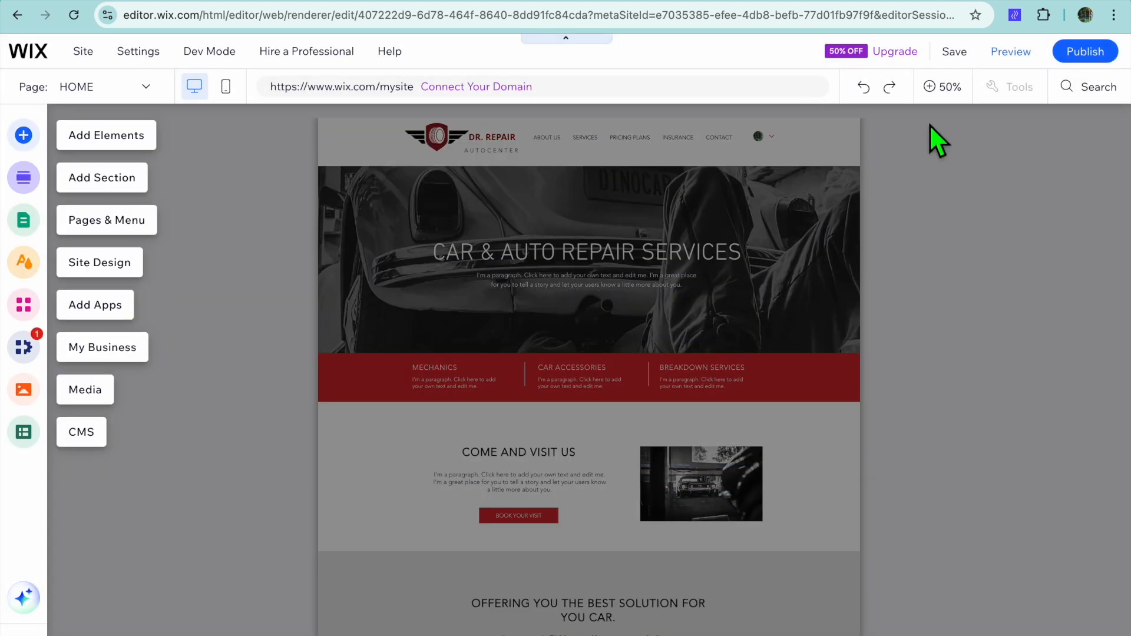
# Step: Replace the header's "DR. REPAIR" site title with "towing"
pyautogui.click(937, 89)
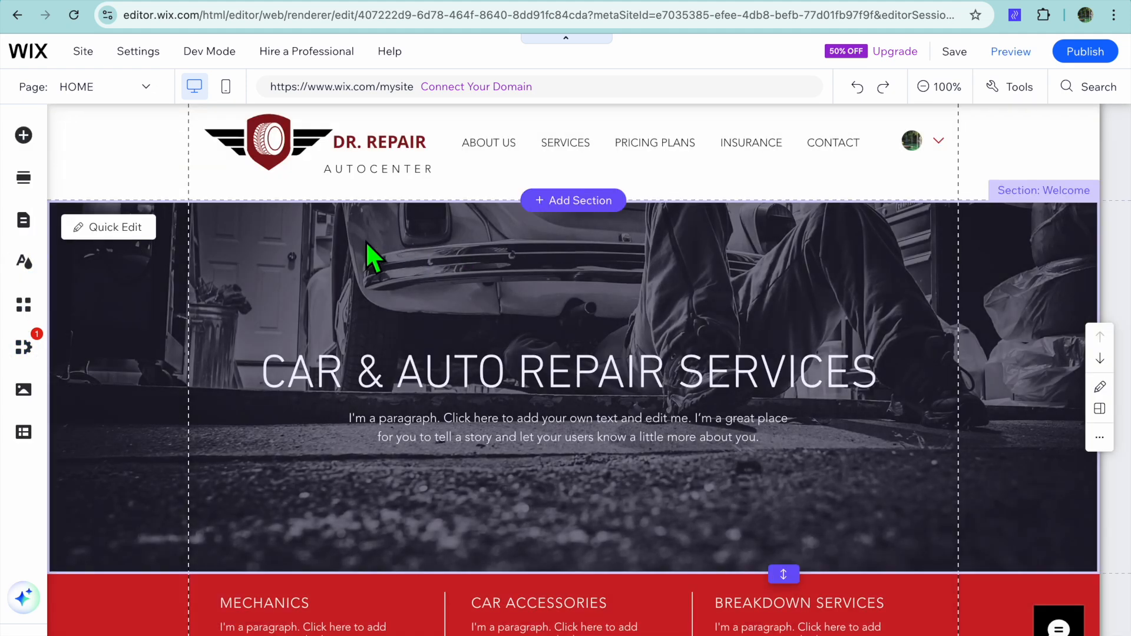
pyautogui.click(334, 142)
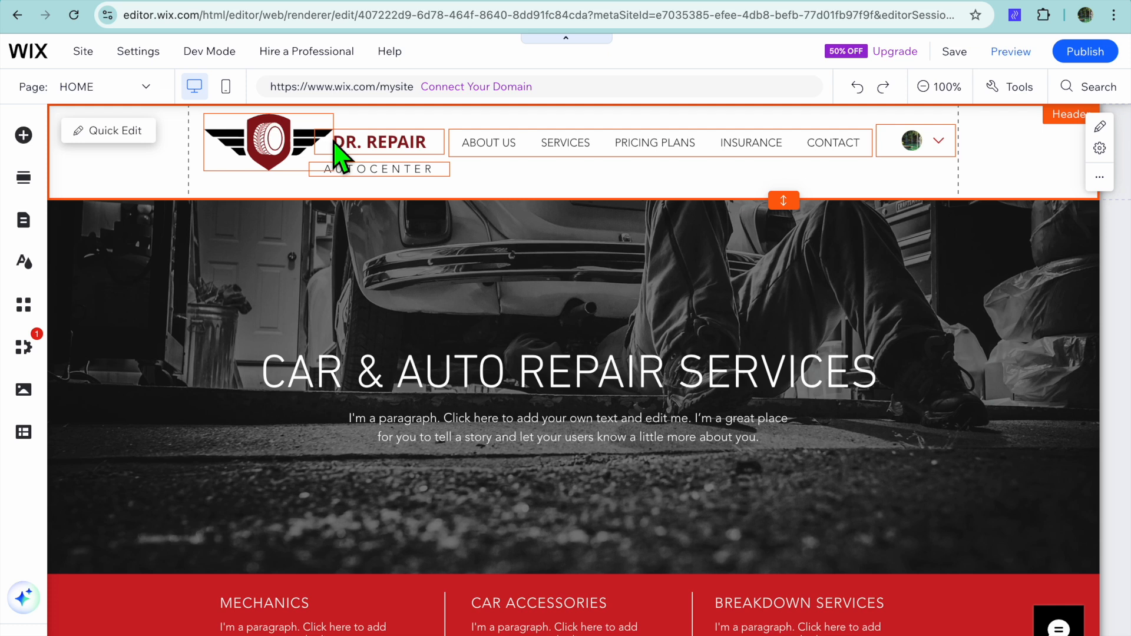
pyautogui.click(384, 150)
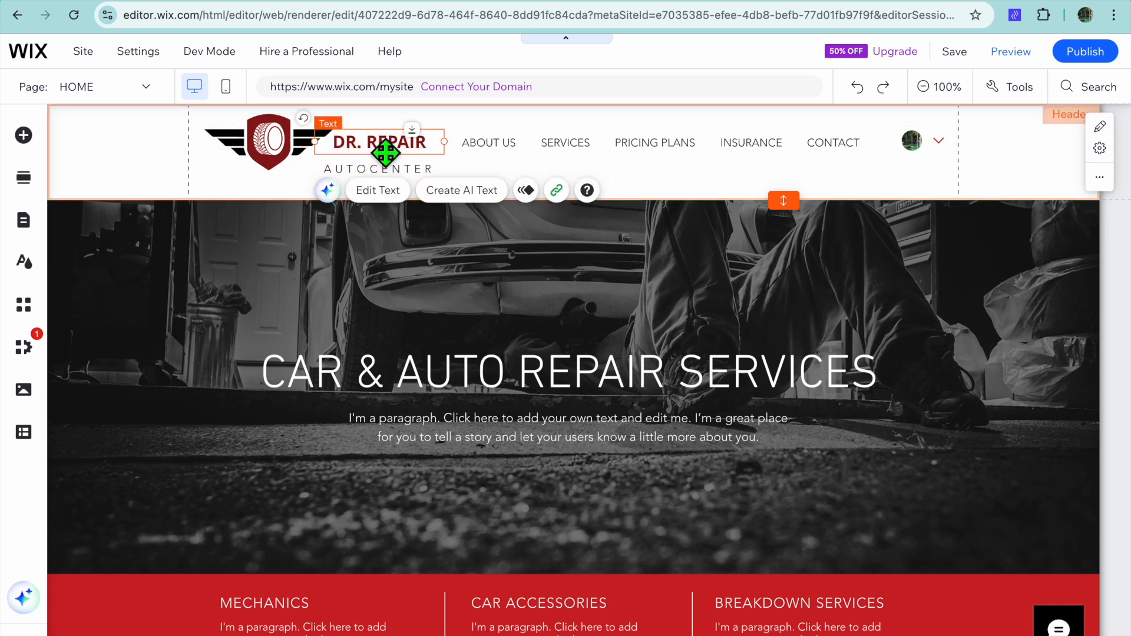
pyautogui.click(386, 192)
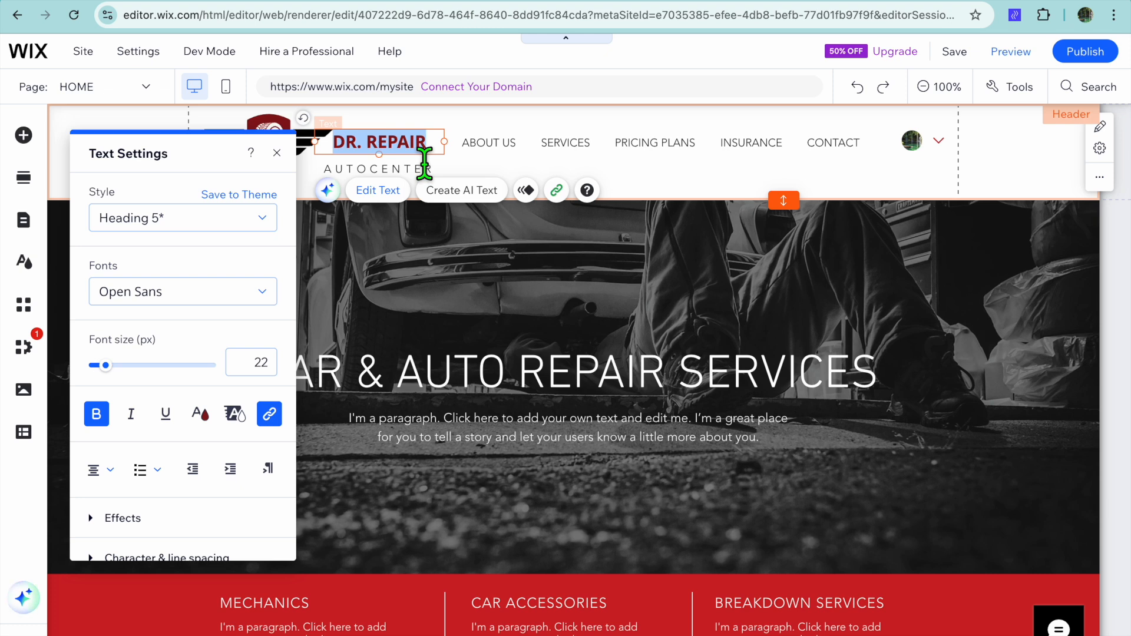
pyautogui.write('towing')
# Step: Delete the "AUTOCENTER" tagline below the site title in the header
pyautogui.click(411, 169)
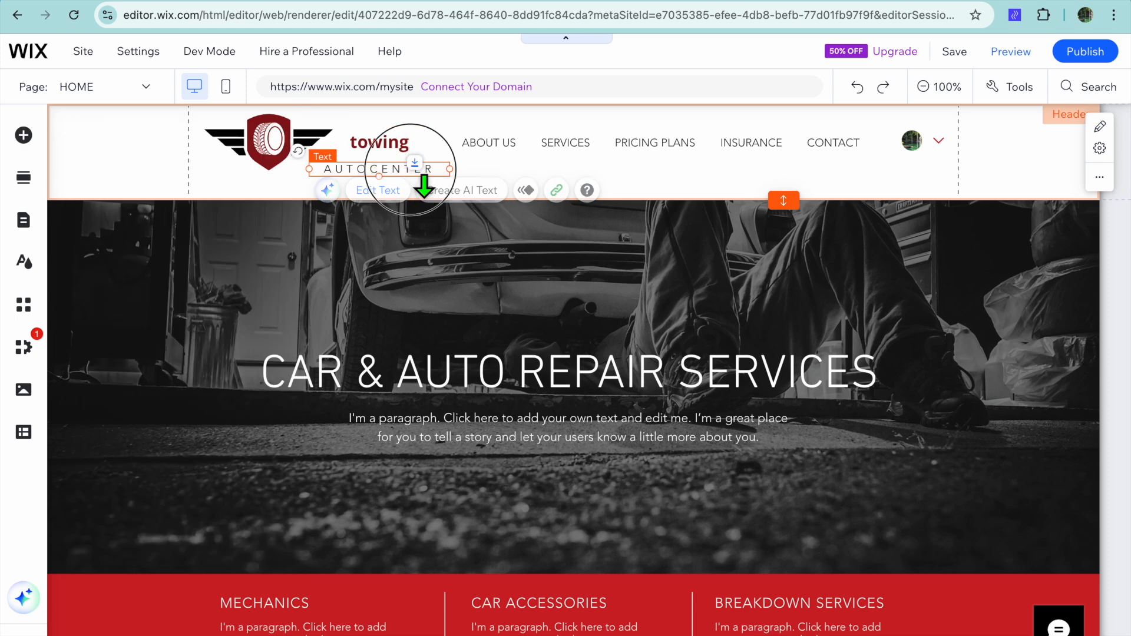
pyautogui.click(423, 166)
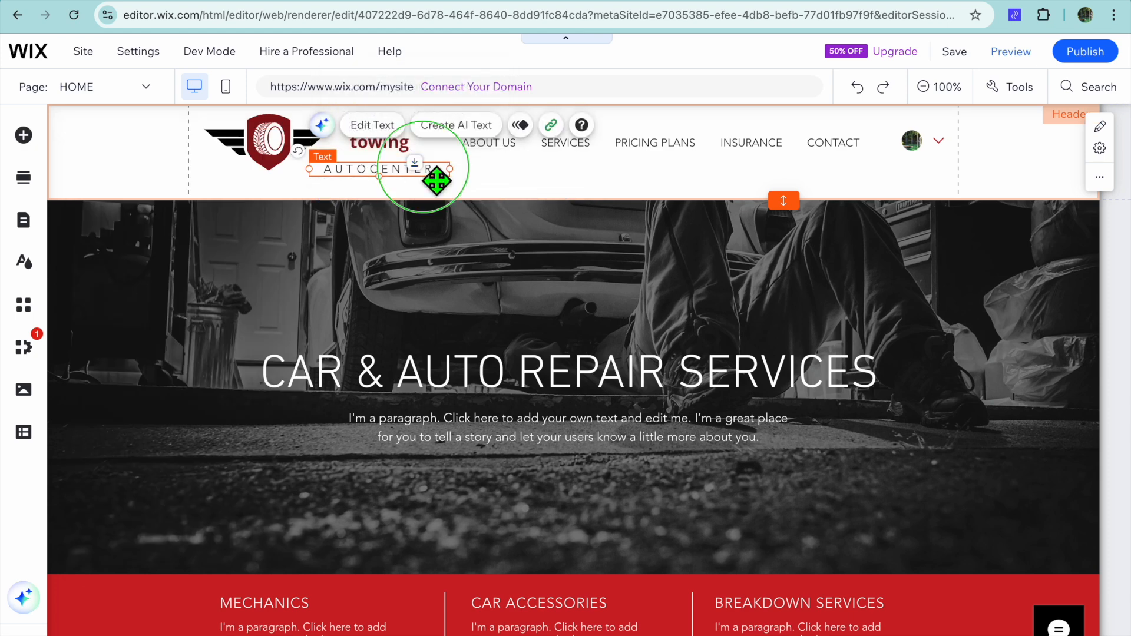
pyautogui.rightClick(423, 167)
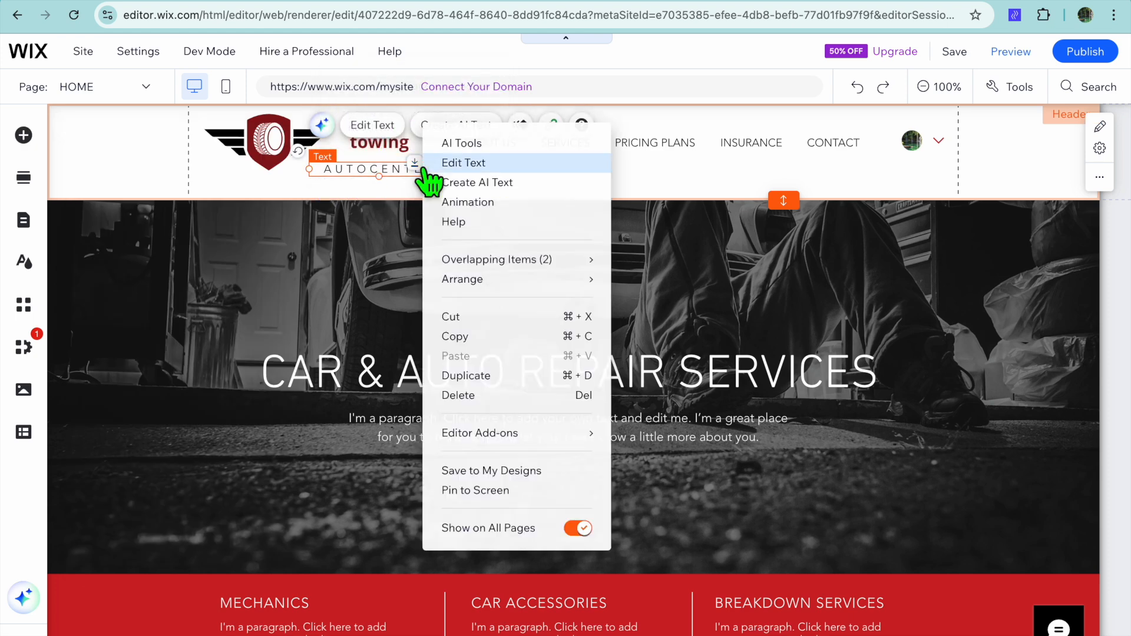
pyautogui.click(471, 399)
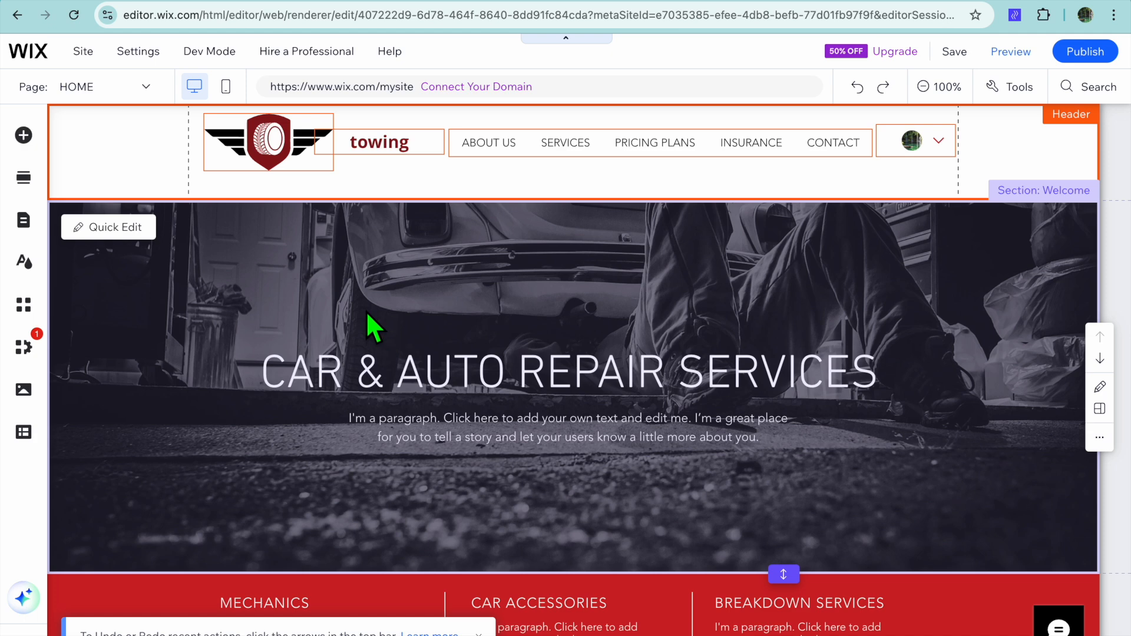
# Step: Examine the background options of the Welcome section and close them without choosing one
pyautogui.click(328, 276)
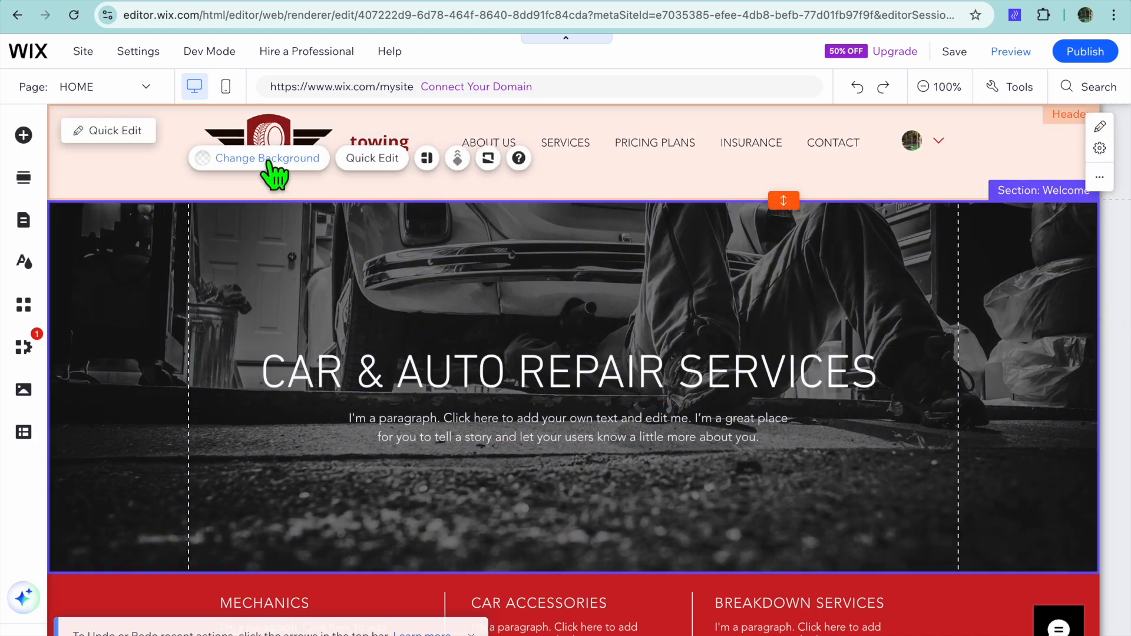
pyautogui.click(268, 162)
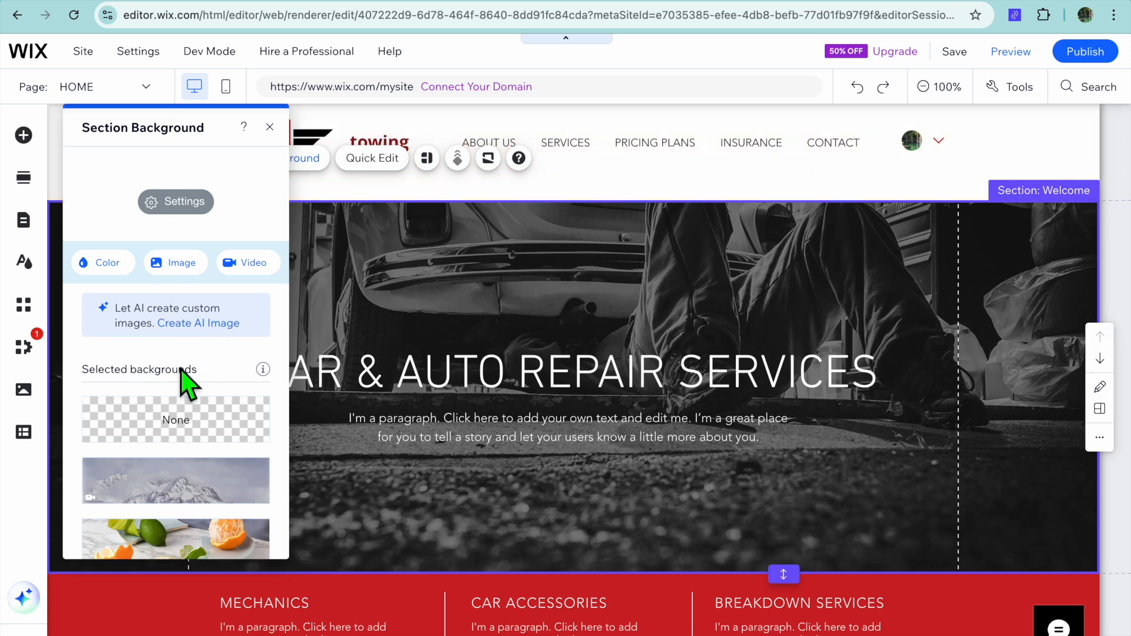
pyautogui.scroll(-3, 179, 379)
pyautogui.scroll(2, 176, 380)
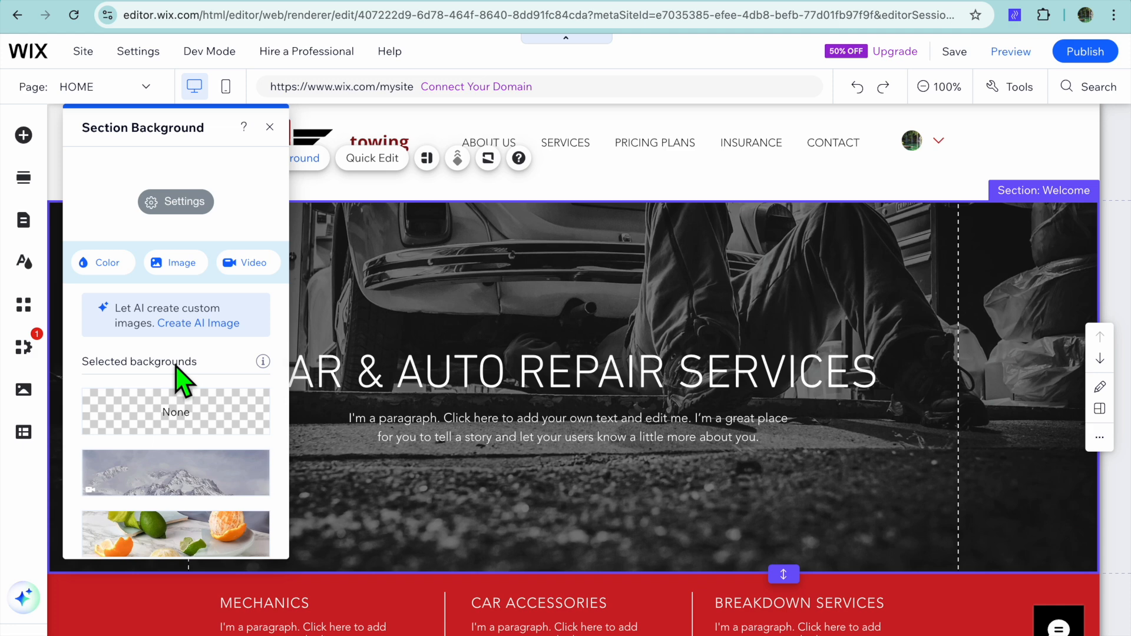
pyautogui.click(270, 127)
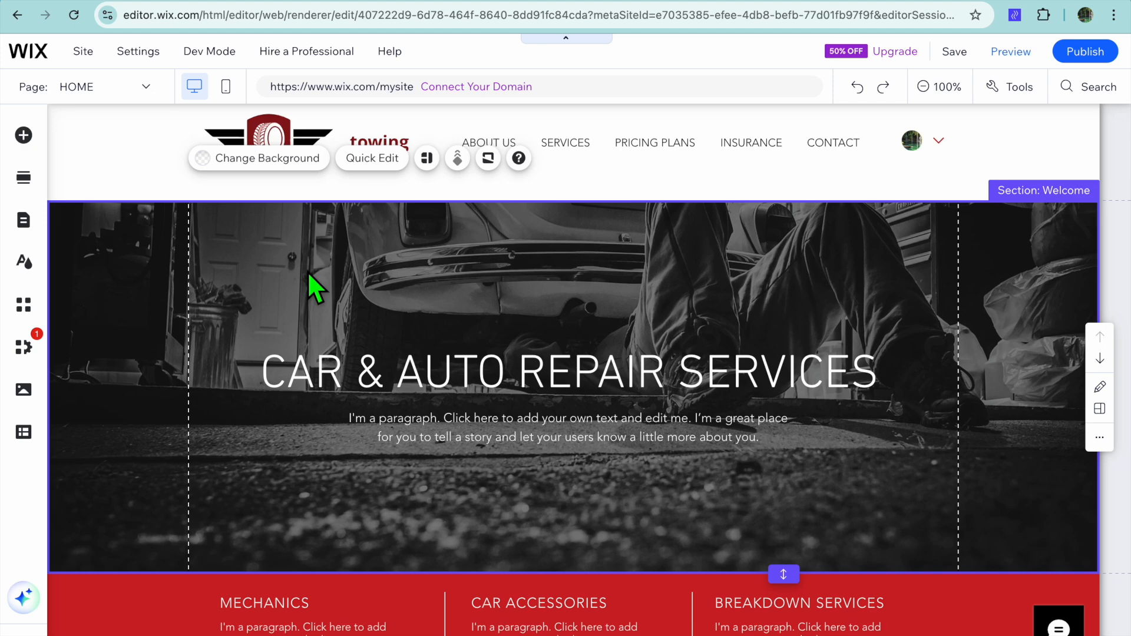
# Step: Use Quick Edit on the Welcome section to change its title to "TOWING SERVICES", and close the editor
pyautogui.click(1100, 389)
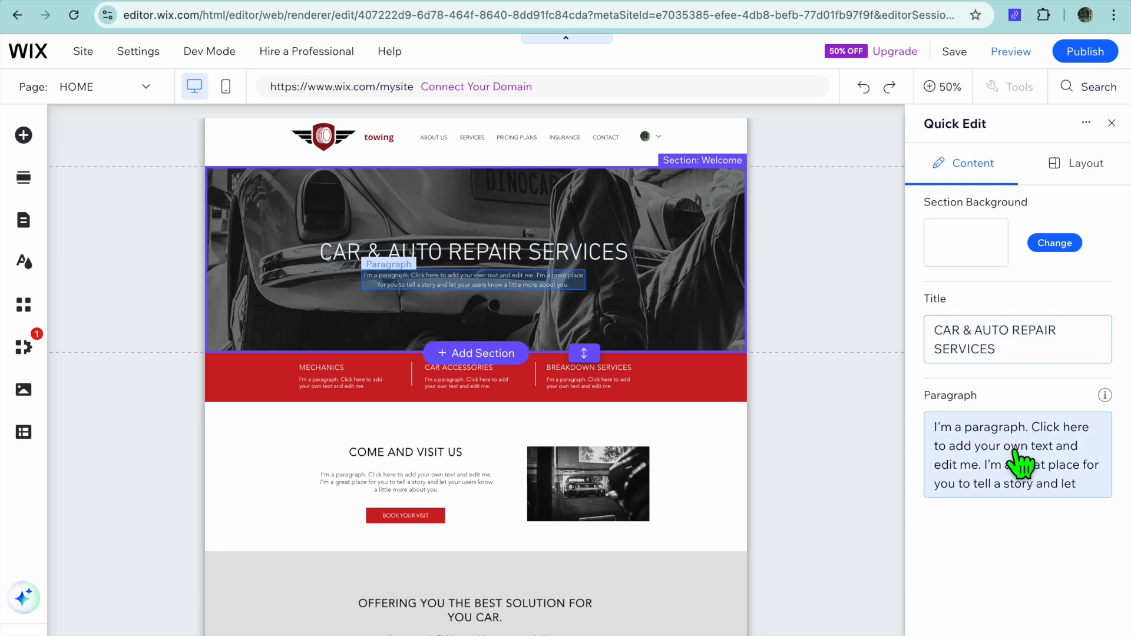
pyautogui.click(1042, 338)
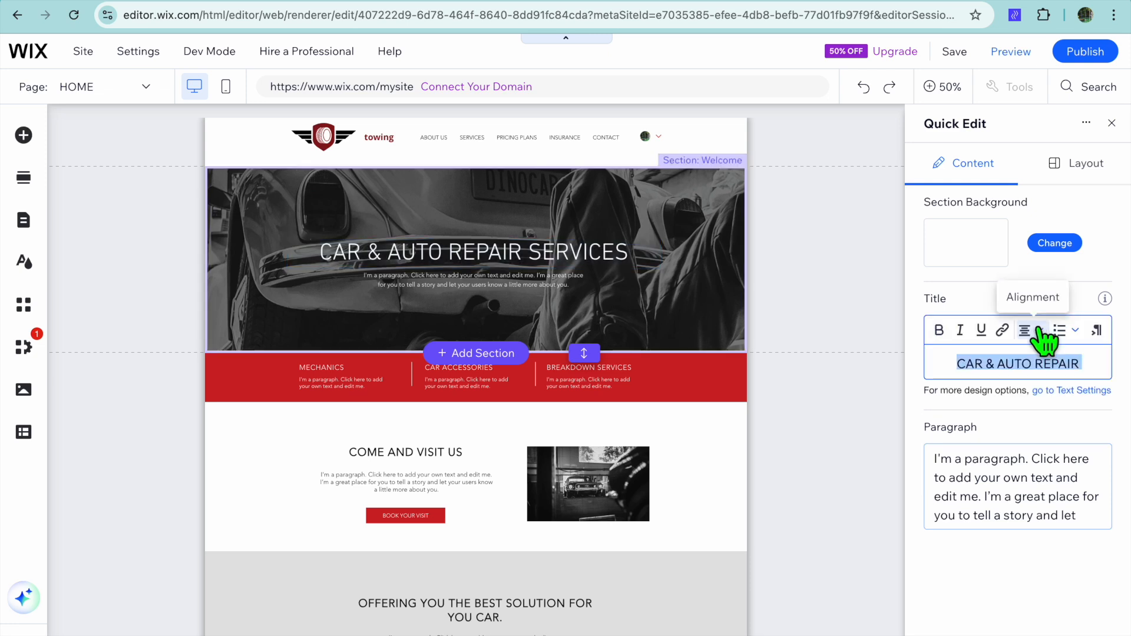
pyautogui.click(1069, 392)
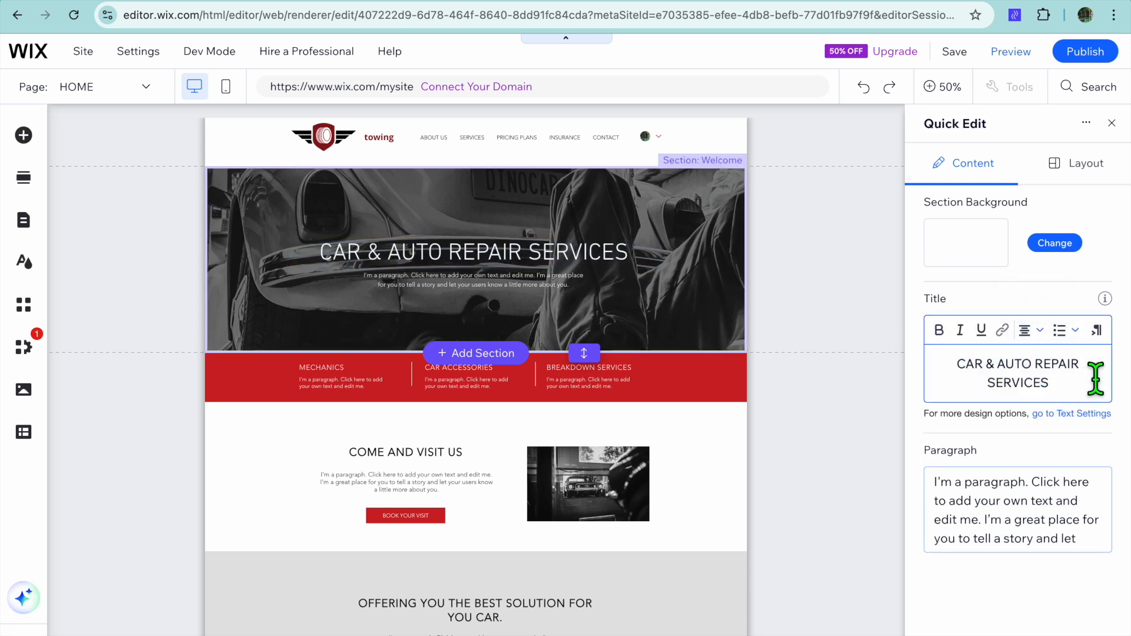
pyautogui.moveTo(1090, 368); pyautogui.dragTo(958, 377)
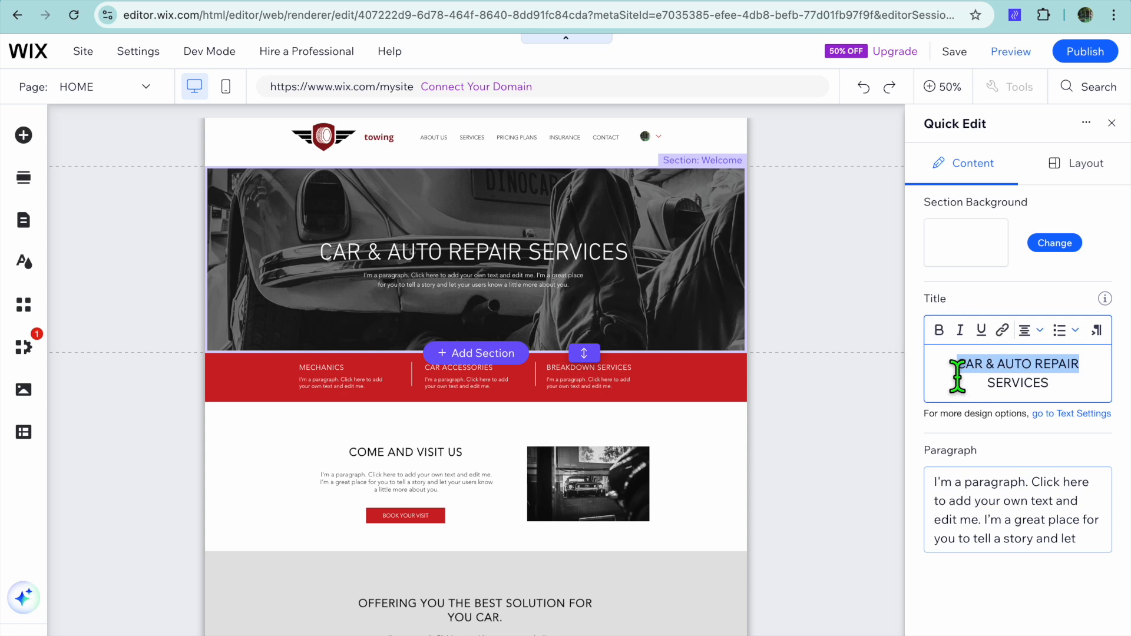
pyautogui.write('towin')
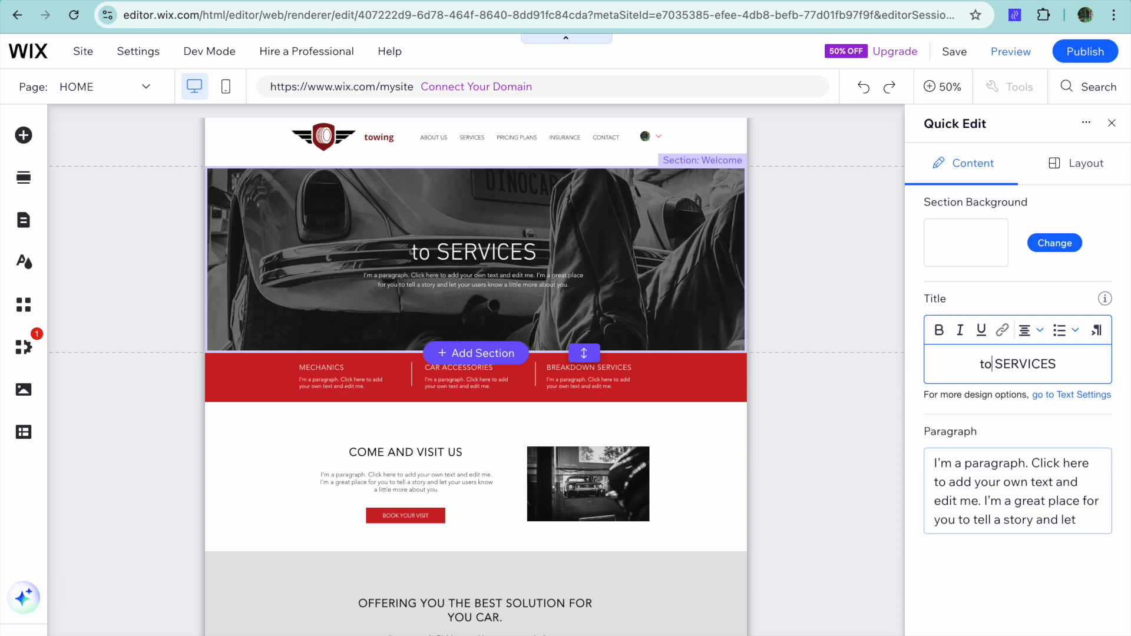
pyautogui.write('g')
pyautogui.press('BackSpace')
pyautogui.press('BackSpace')
pyautogui.press('BackSpace')
pyautogui.press('BackSpace')
pyautogui.press('BackSpace')
pyautogui.press('BackSpace')
pyautogui.press('BackSpace')
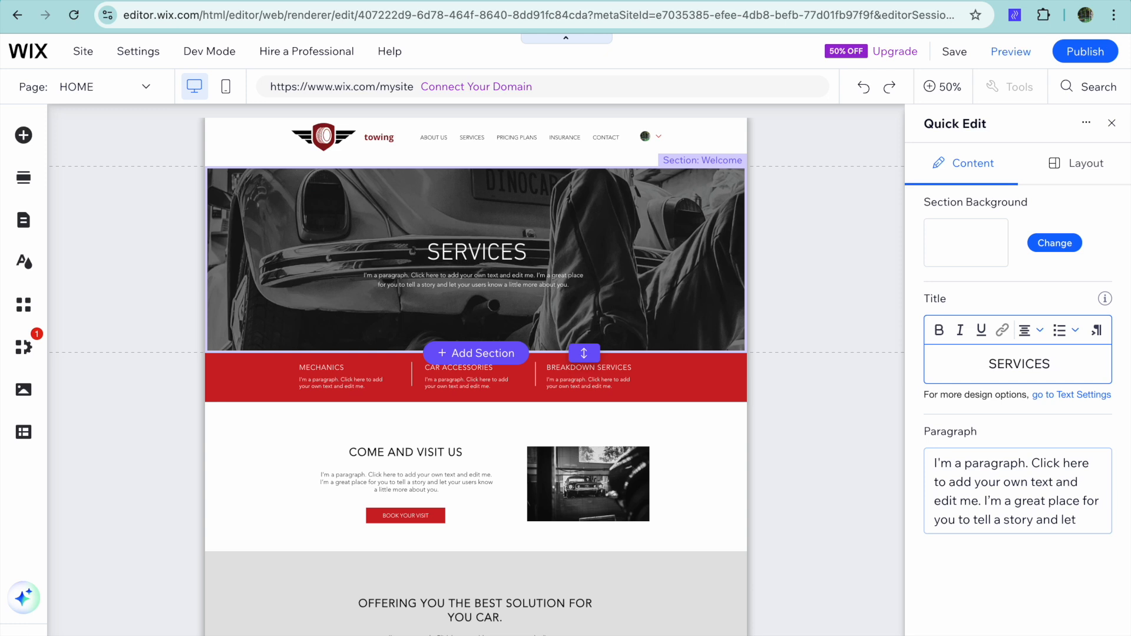
pyautogui.write('towing')
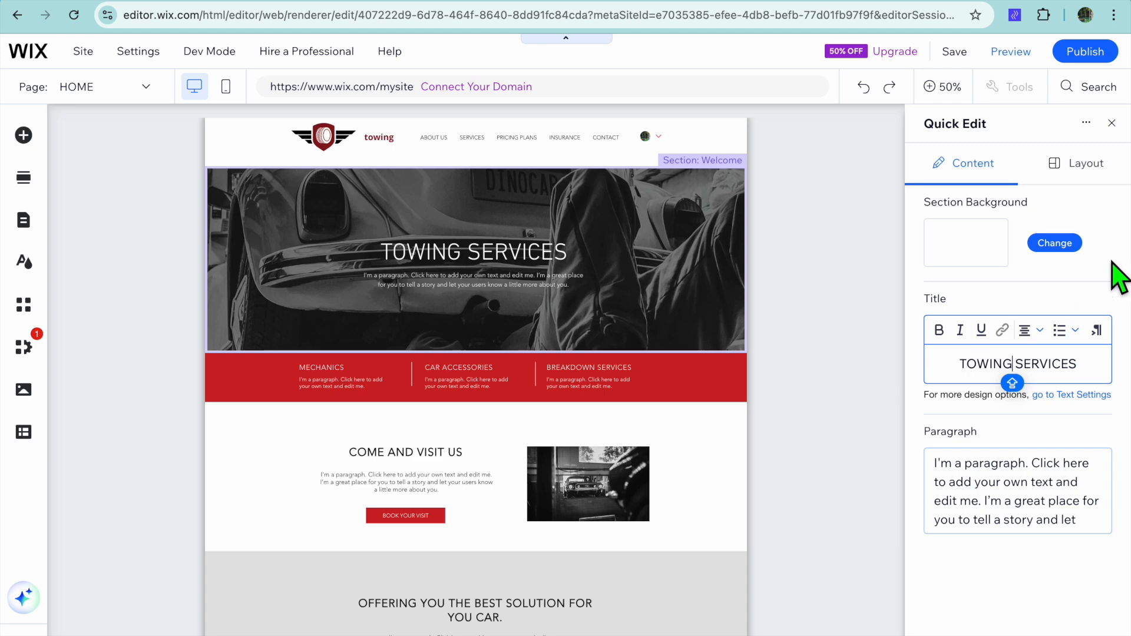
pyautogui.click(1116, 127)
pyautogui.click(667, 332)
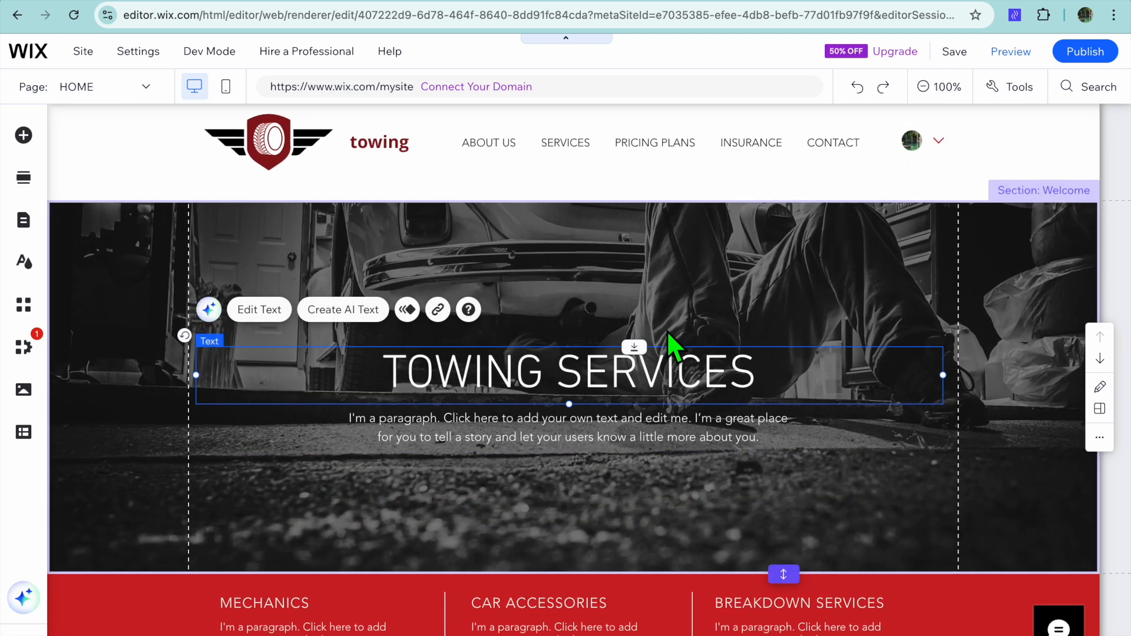
# Step: Open the image library for the Welcome section's background and search it for "TOWING"
pyautogui.click(129, 246)
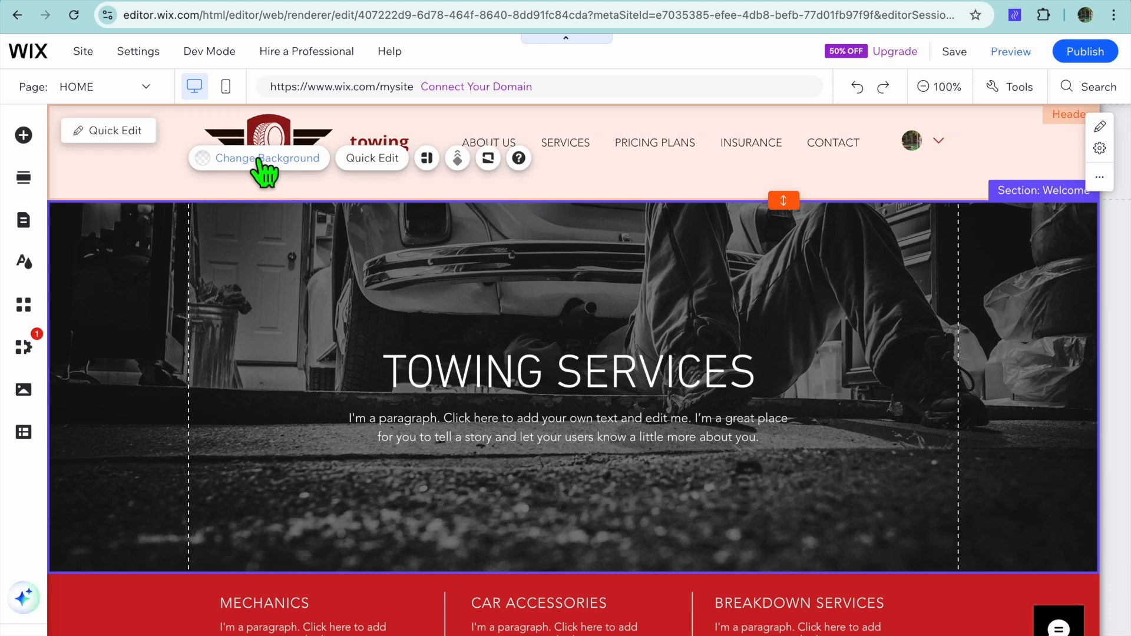
pyautogui.click(258, 159)
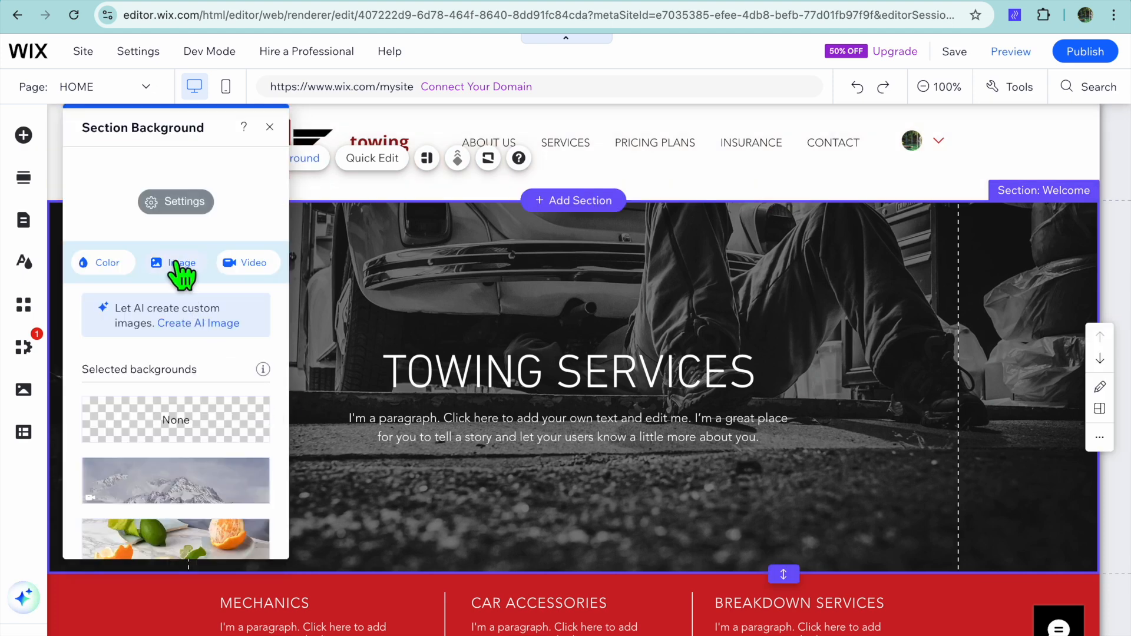
pyautogui.click(176, 262)
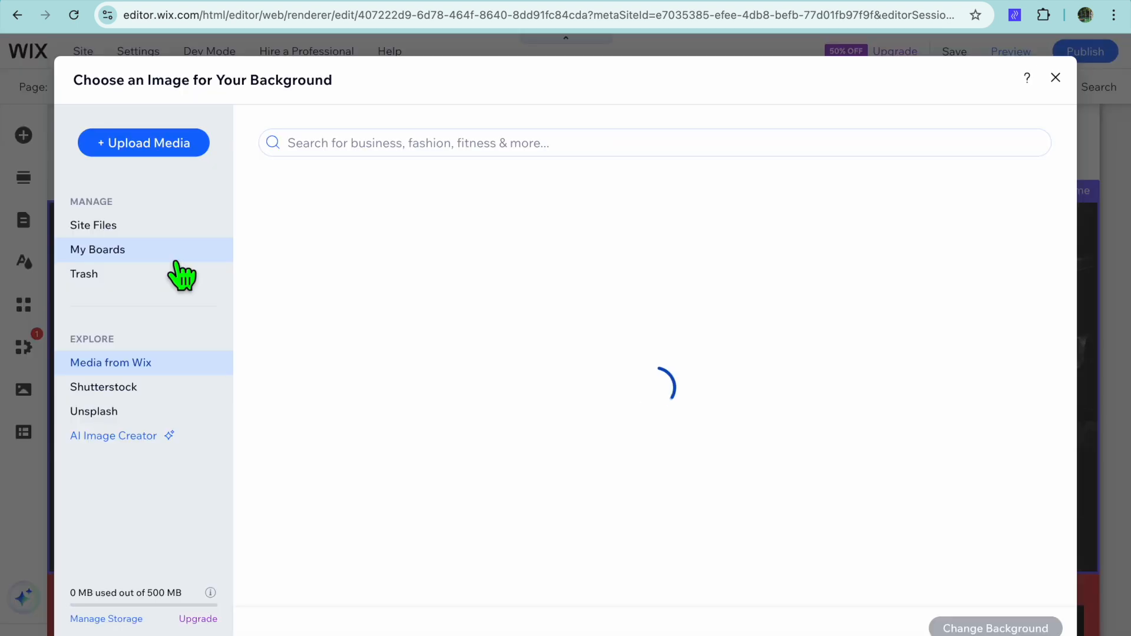
pyautogui.click(408, 150)
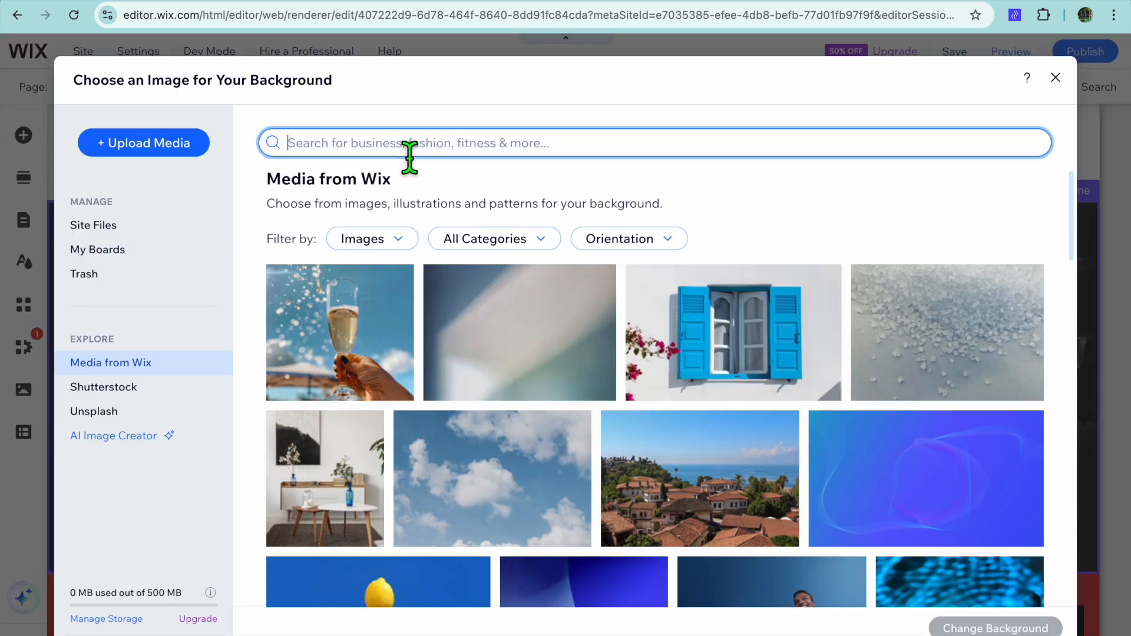
pyautogui.write('TOWING')
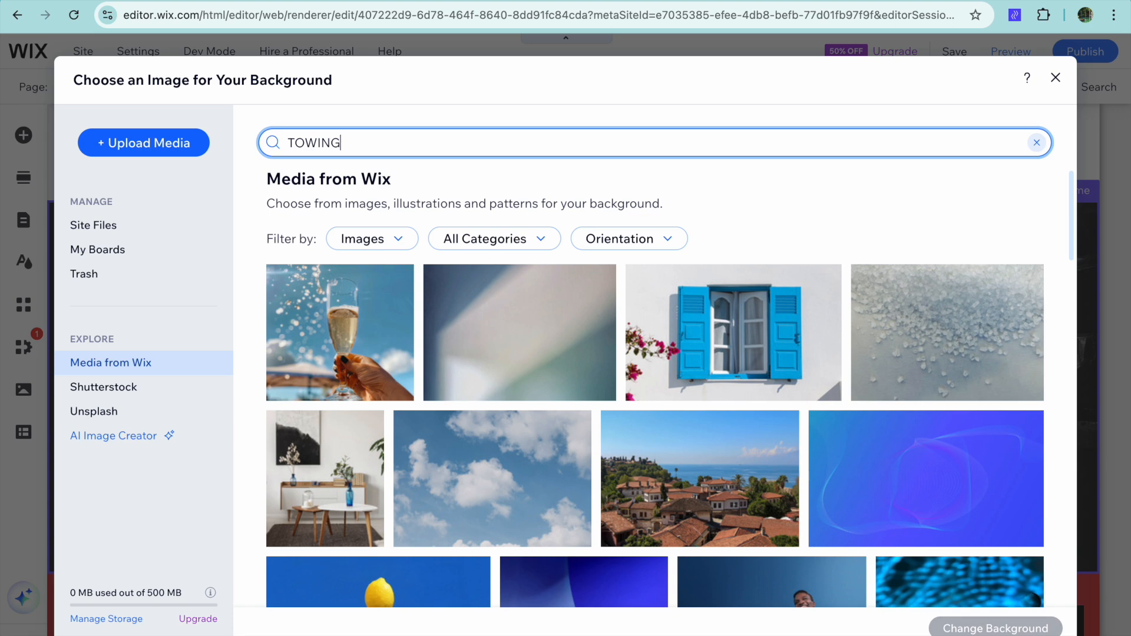
pyautogui.press('Return')
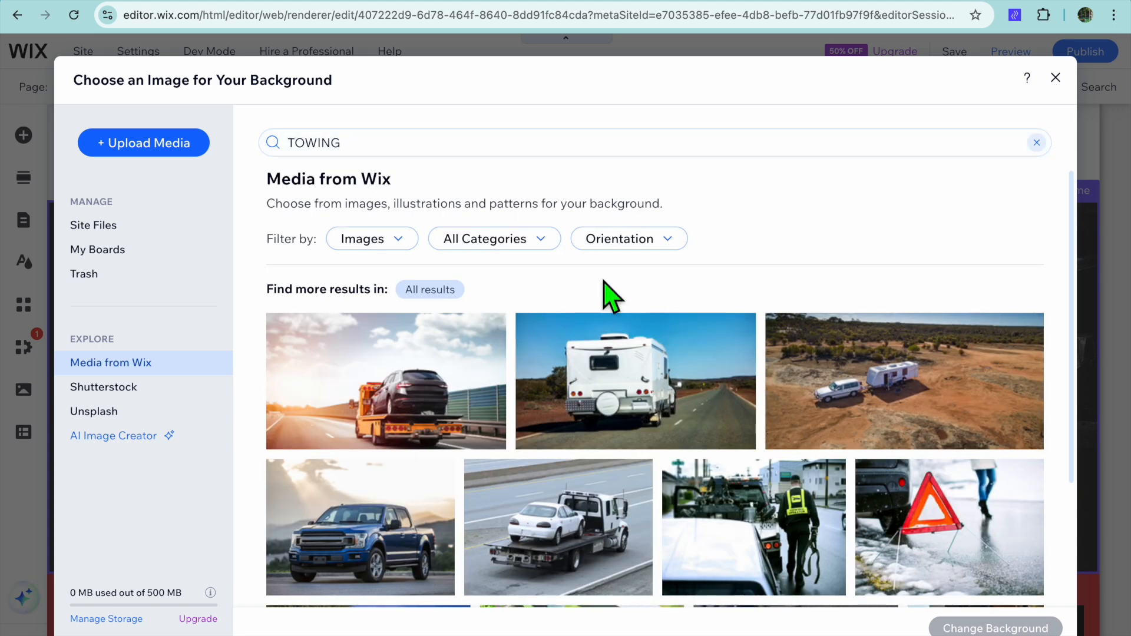
# Step: Set the "Tow Truck" image as the Welcome section's background and close the background settings
pyautogui.scroll(-3, 612, 296)
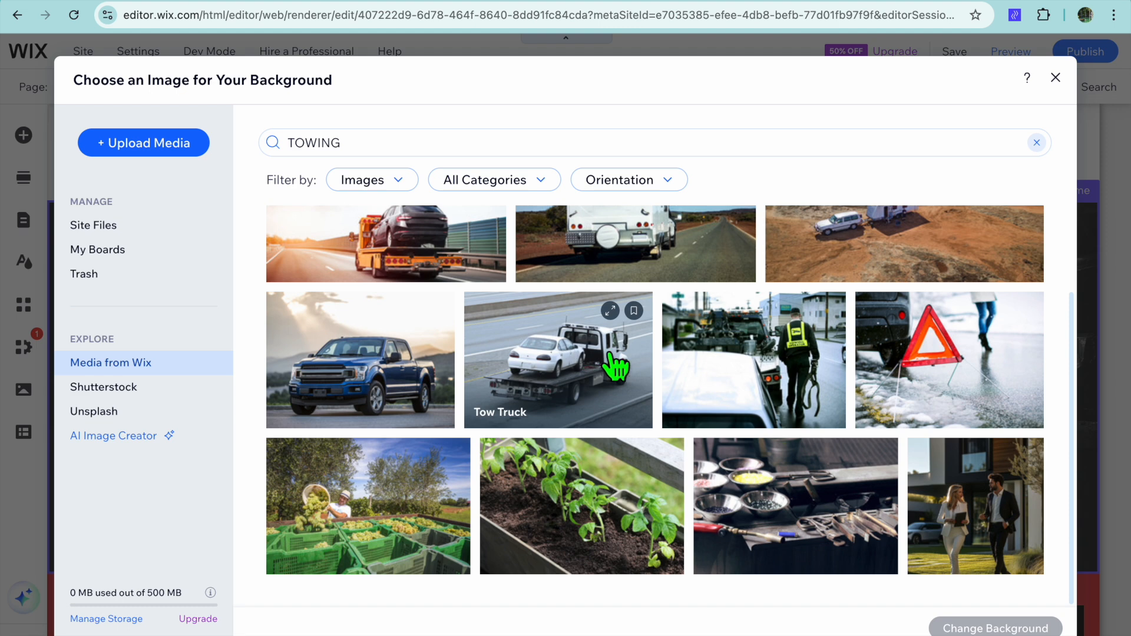
pyautogui.click(576, 377)
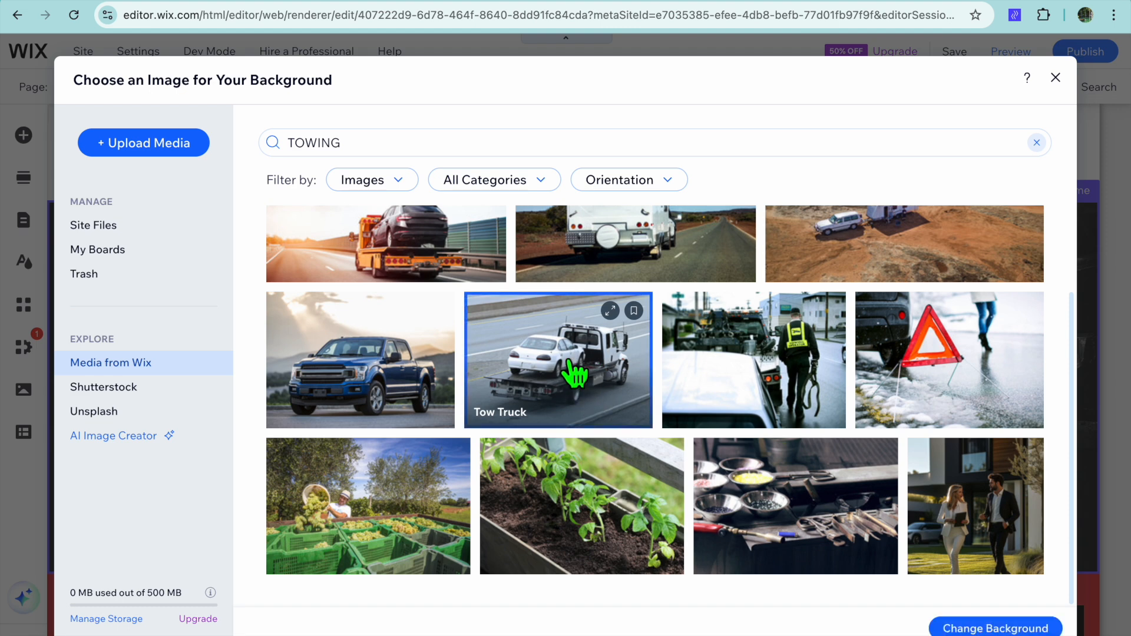
pyautogui.click(979, 627)
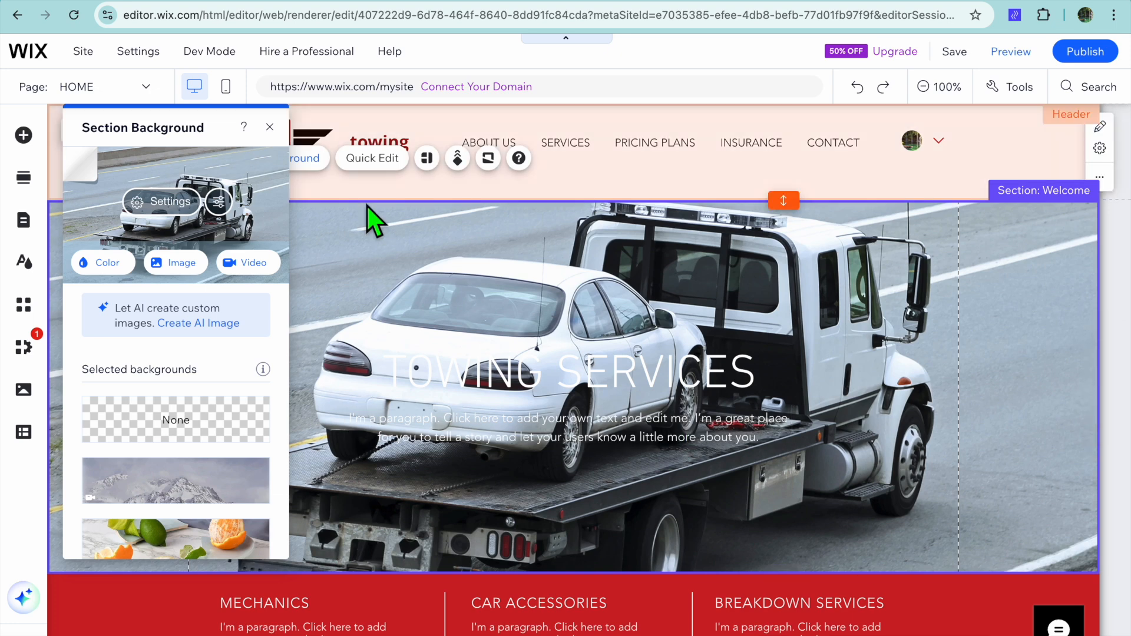
pyautogui.click(270, 128)
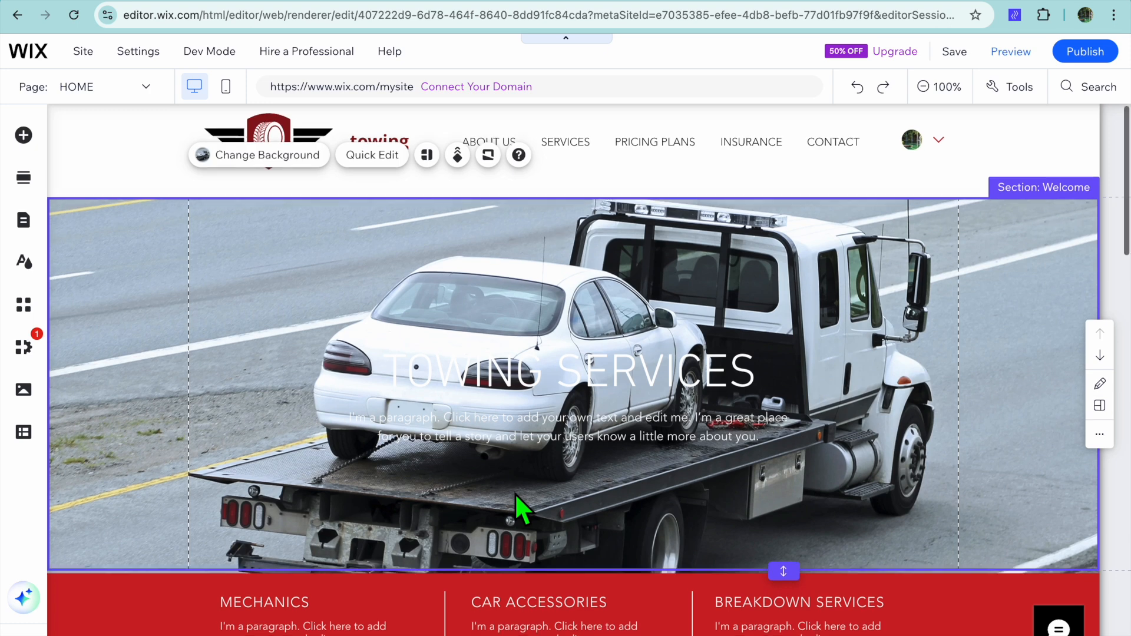
# Step: Look over the rest of the HOME page and switch to the SERVICES page
pyautogui.scroll(-6, 516, 495)
pyautogui.scroll(-8, 516, 495)
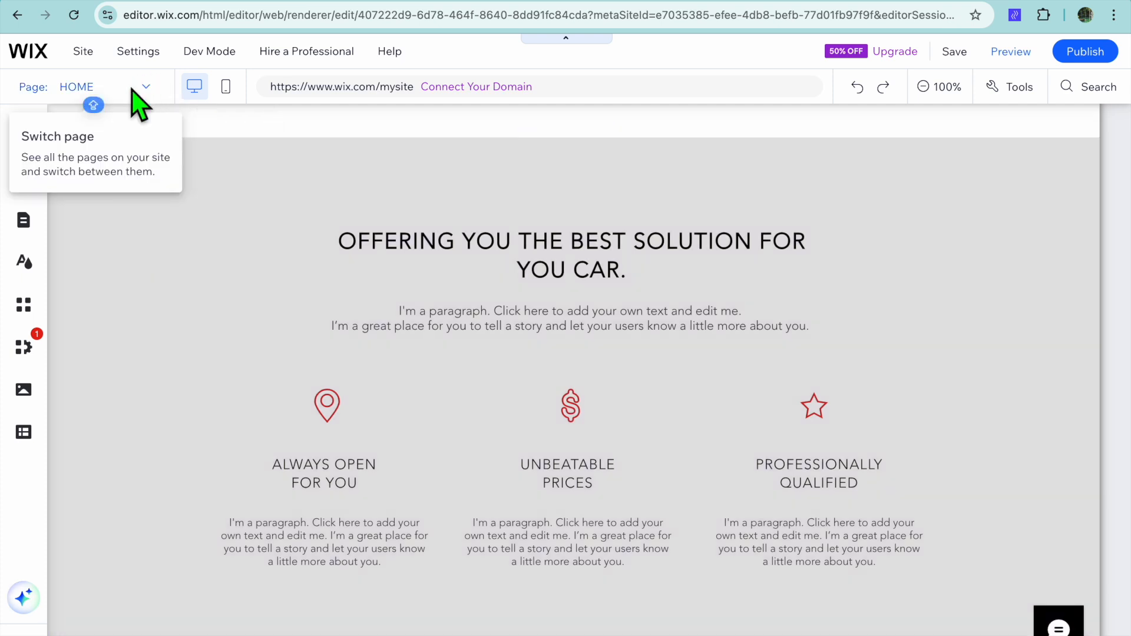
pyautogui.click(139, 100)
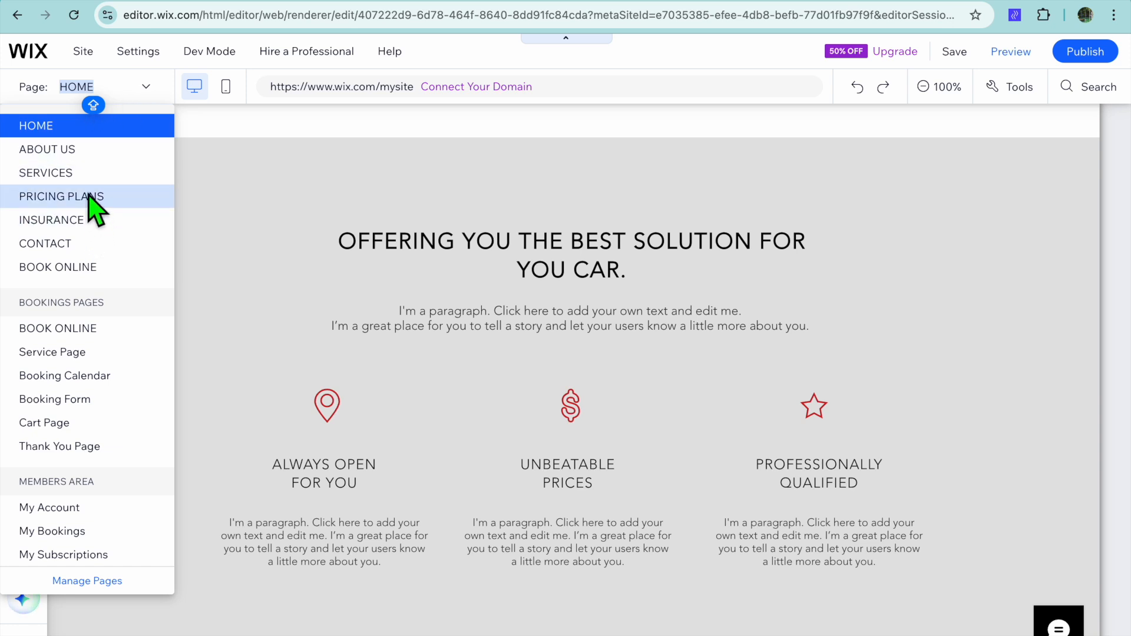
pyautogui.click(82, 177)
pyautogui.scroll(-15, 87, 195)
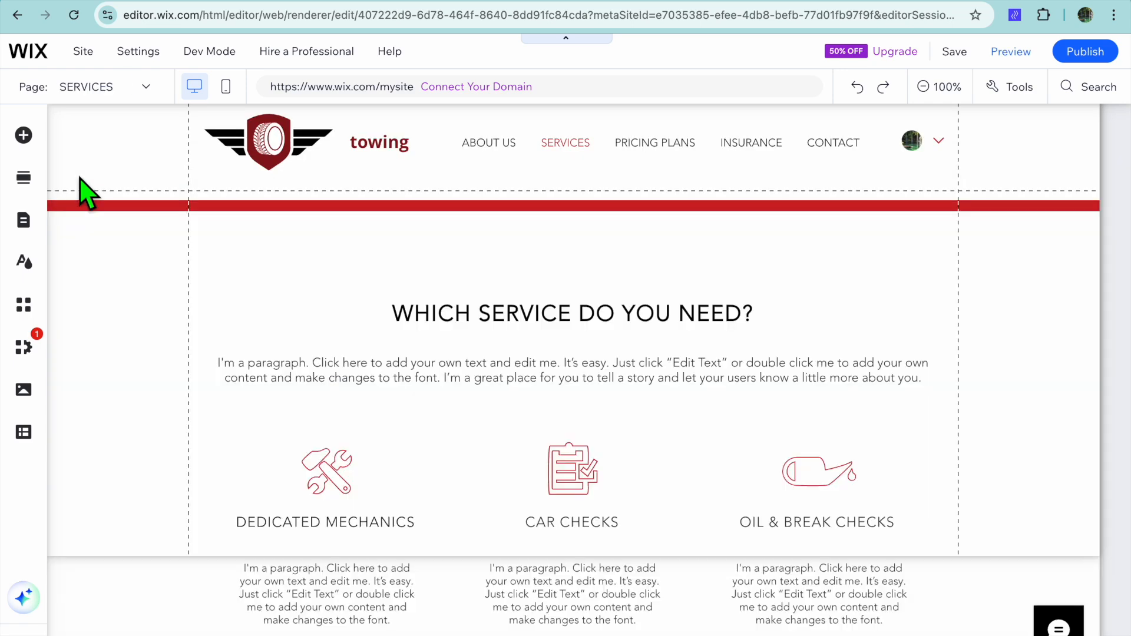
pyautogui.scroll(10, 172, 217)
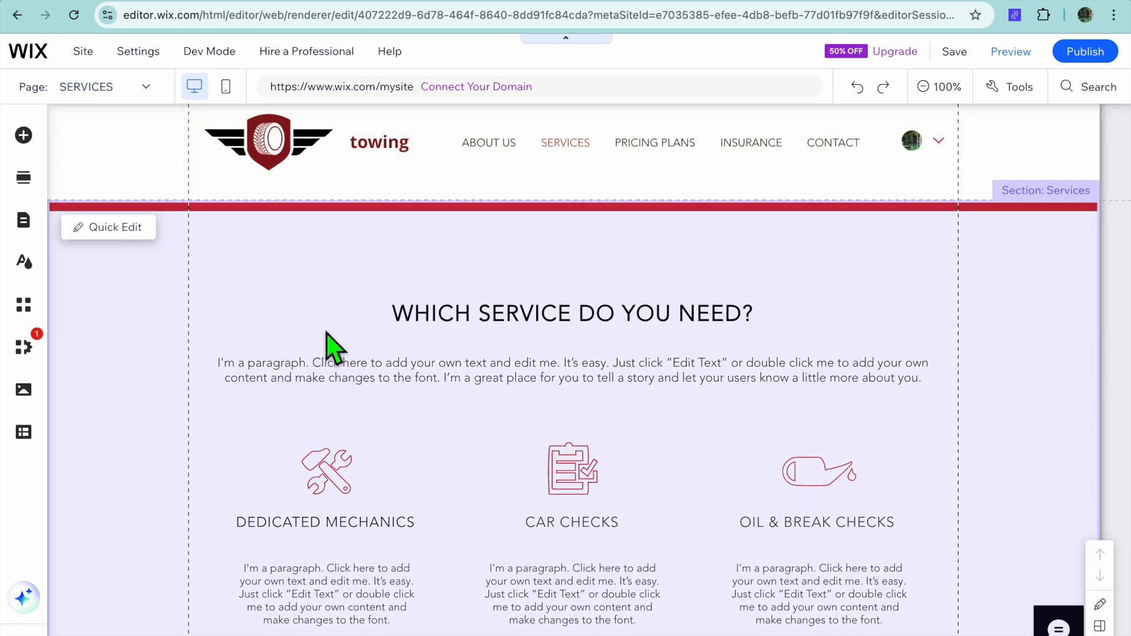
# Step: Open Quick Edit for the Services section and review its editable backgrounds, titles, paragraphs, vector art and button
pyautogui.click(321, 329)
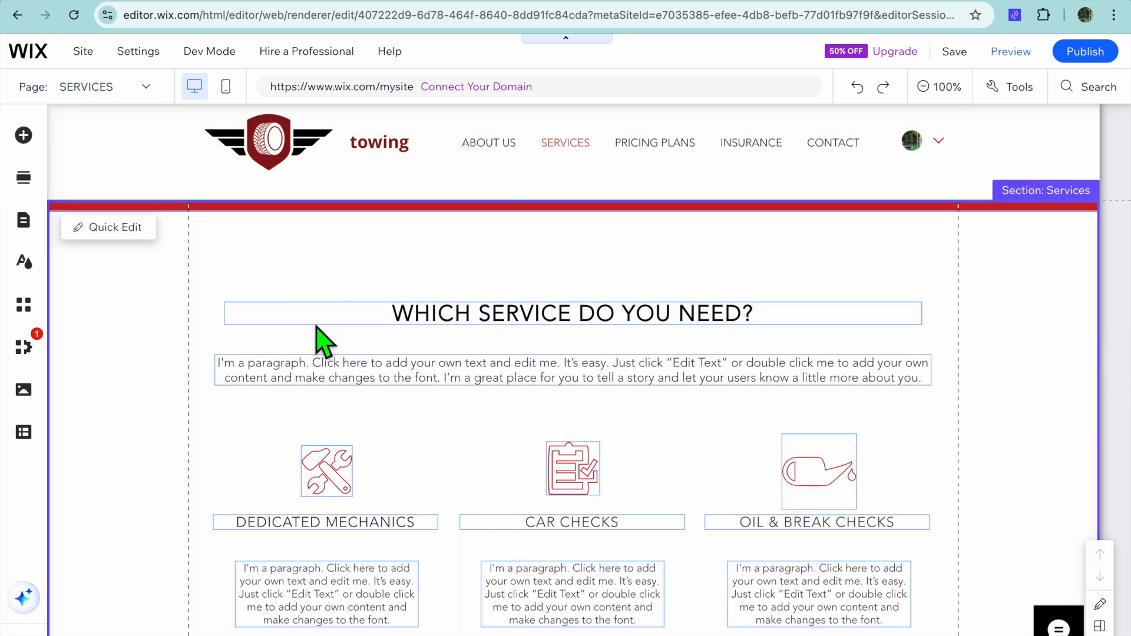
pyautogui.click(132, 233)
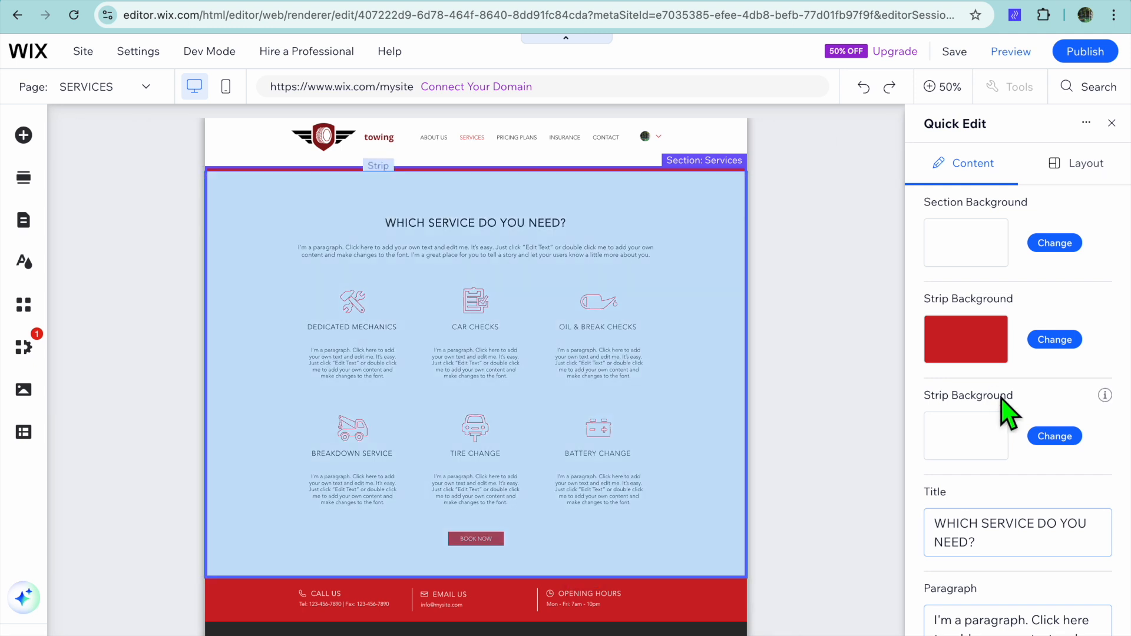
pyautogui.scroll(-10, 1001, 407)
pyautogui.scroll(-3, 1000, 409)
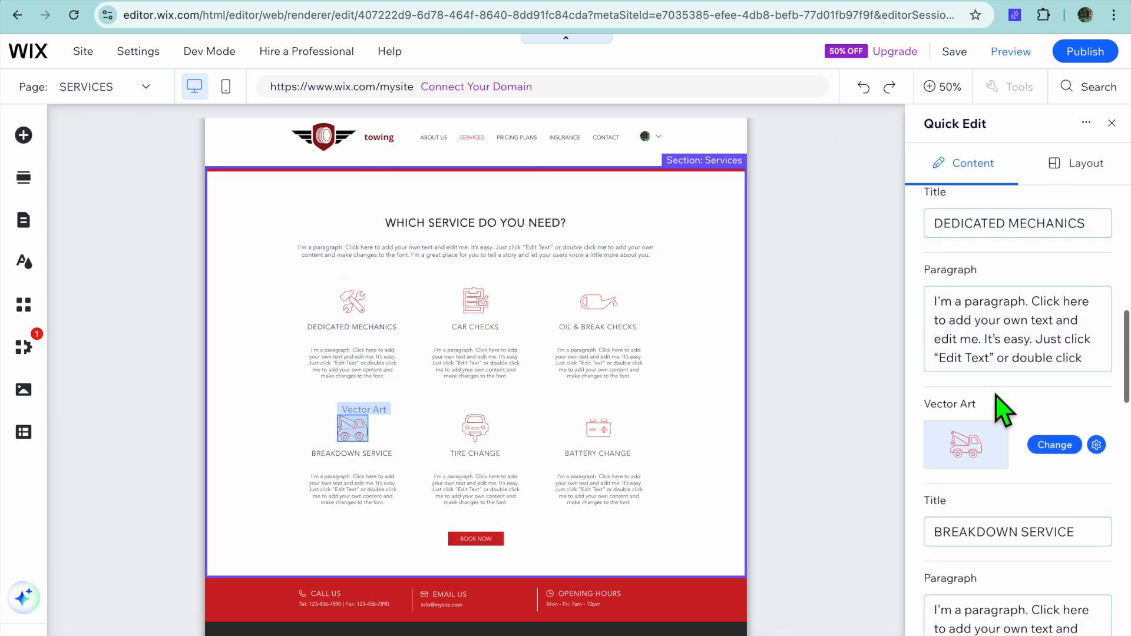
pyautogui.scroll(-7, 996, 448)
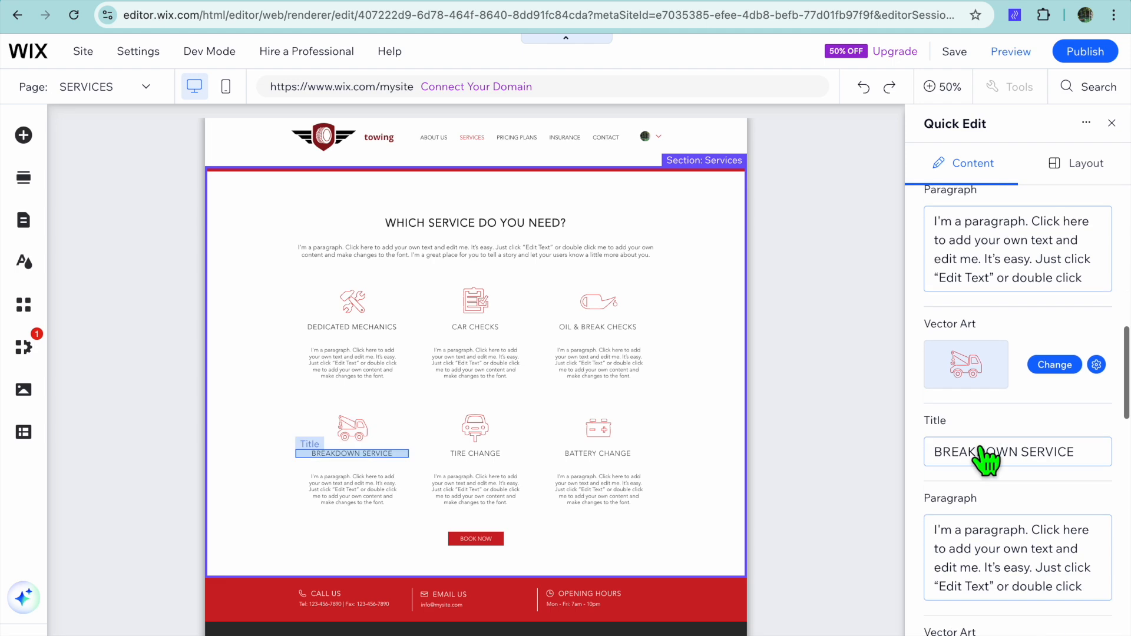
pyautogui.scroll(-12, 990, 465)
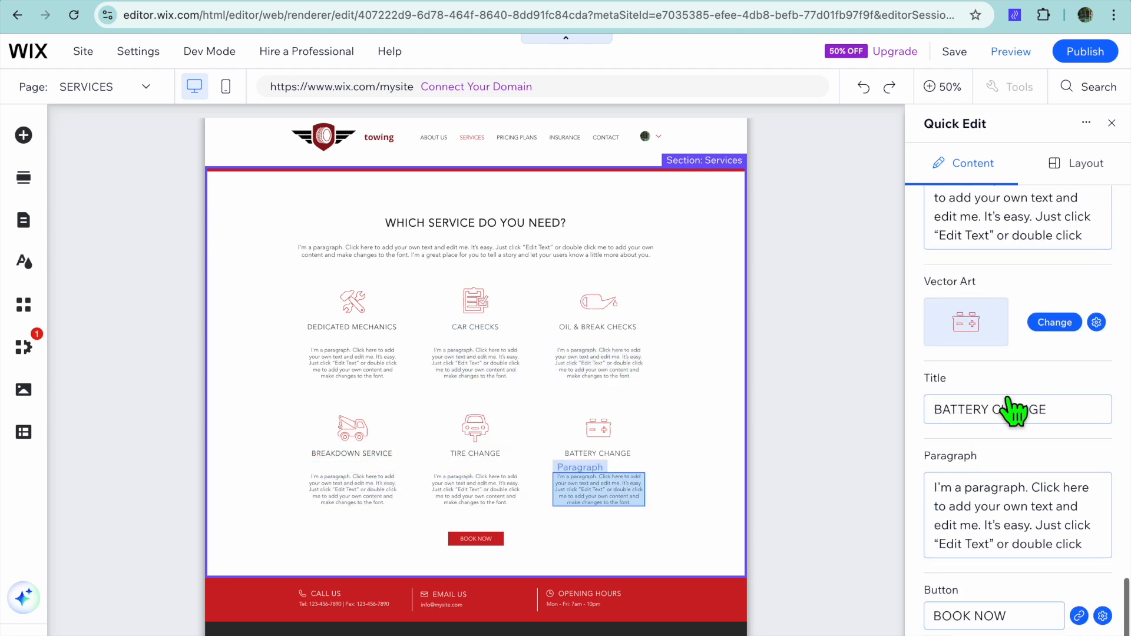
# Step: Close Quick Edit and look through the addable elements for collapsible text, menus and anchors, payments, bookings and events
pyautogui.click(1112, 123)
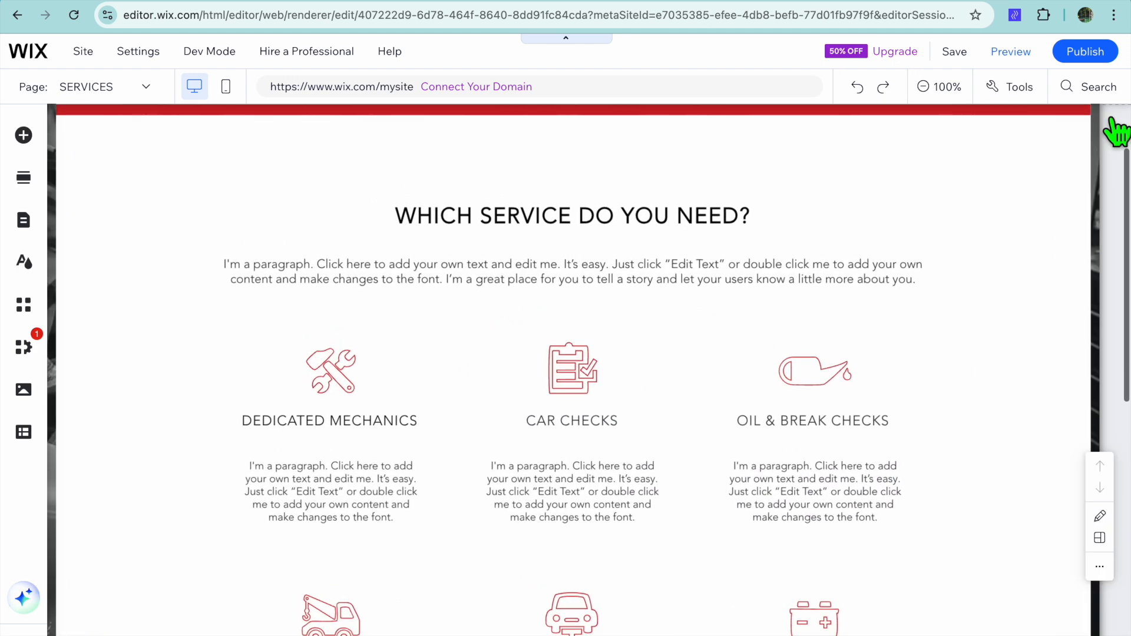
pyautogui.click(24, 136)
pyautogui.click(195, 233)
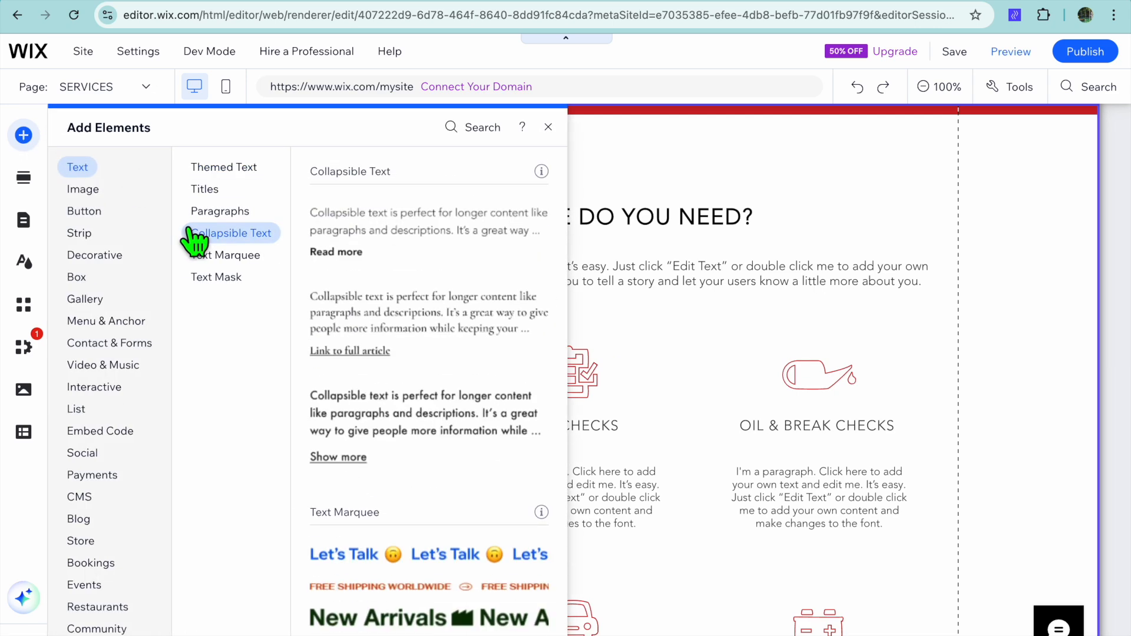
pyautogui.click(106, 326)
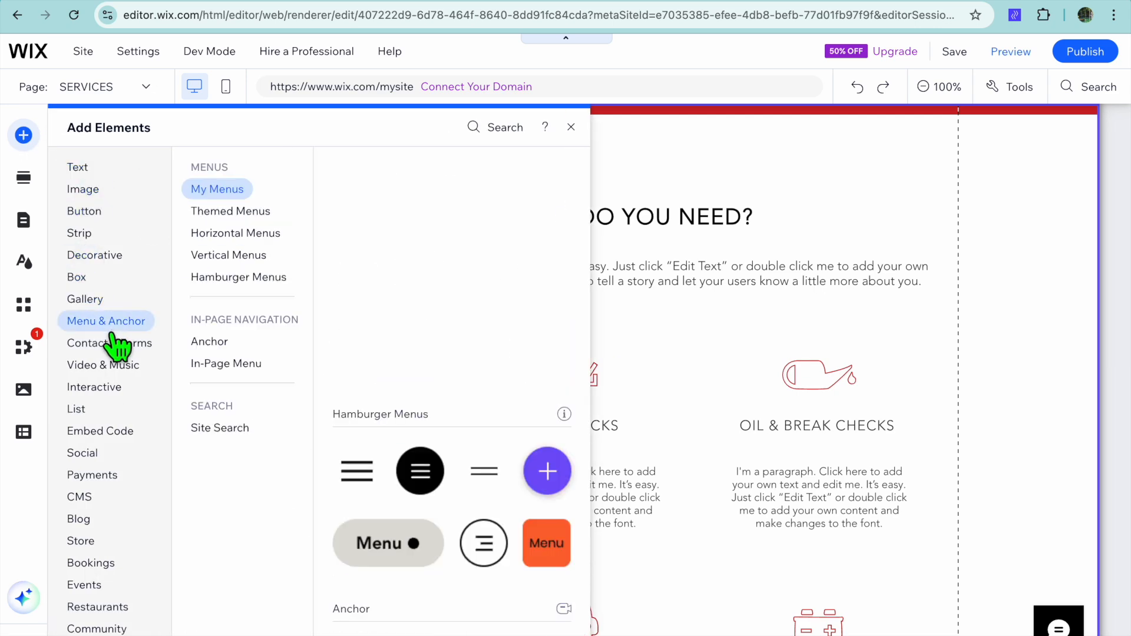
pyautogui.click(109, 478)
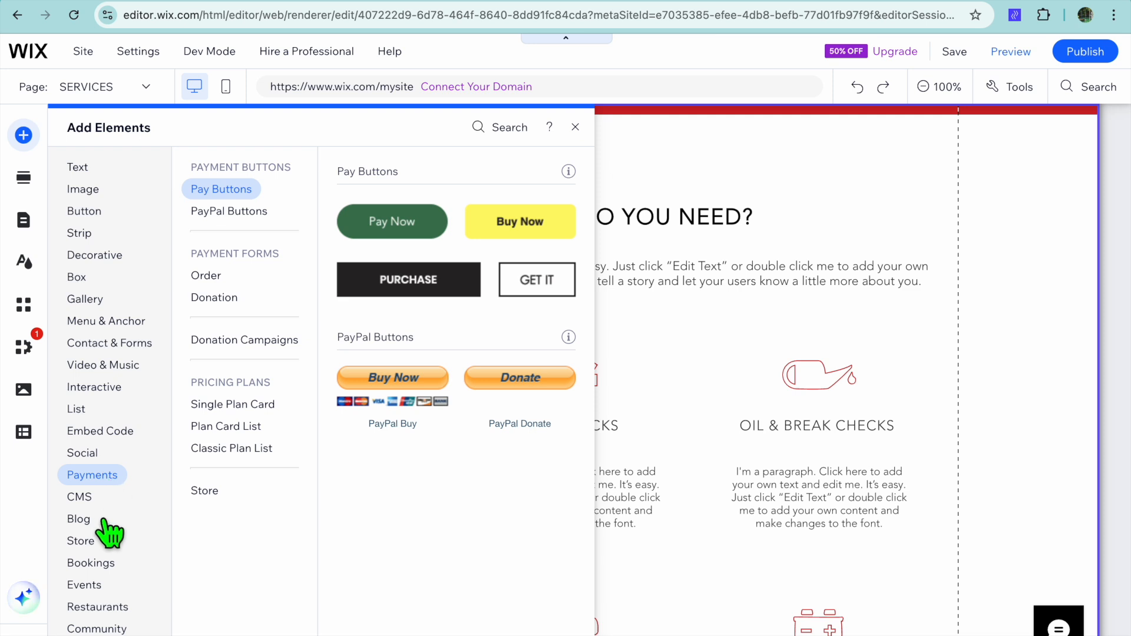
pyautogui.click(106, 564)
pyautogui.click(106, 585)
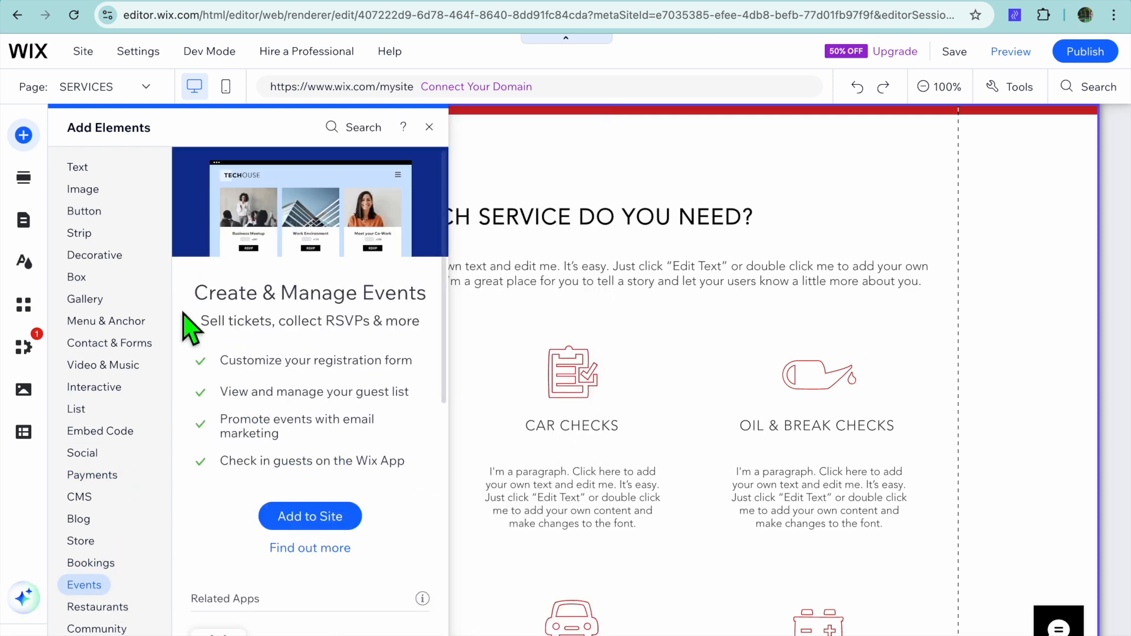
pyautogui.click(429, 127)
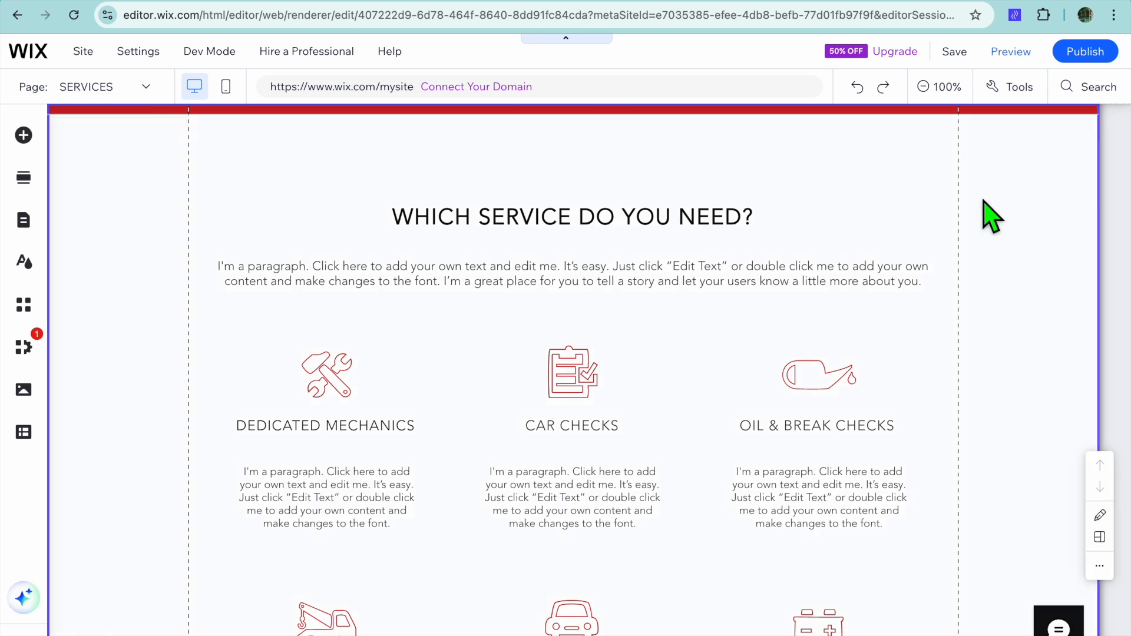
# Step: Preview the site from the SERVICES page and go to its home page to check the Welcome section
pyautogui.click(1010, 53)
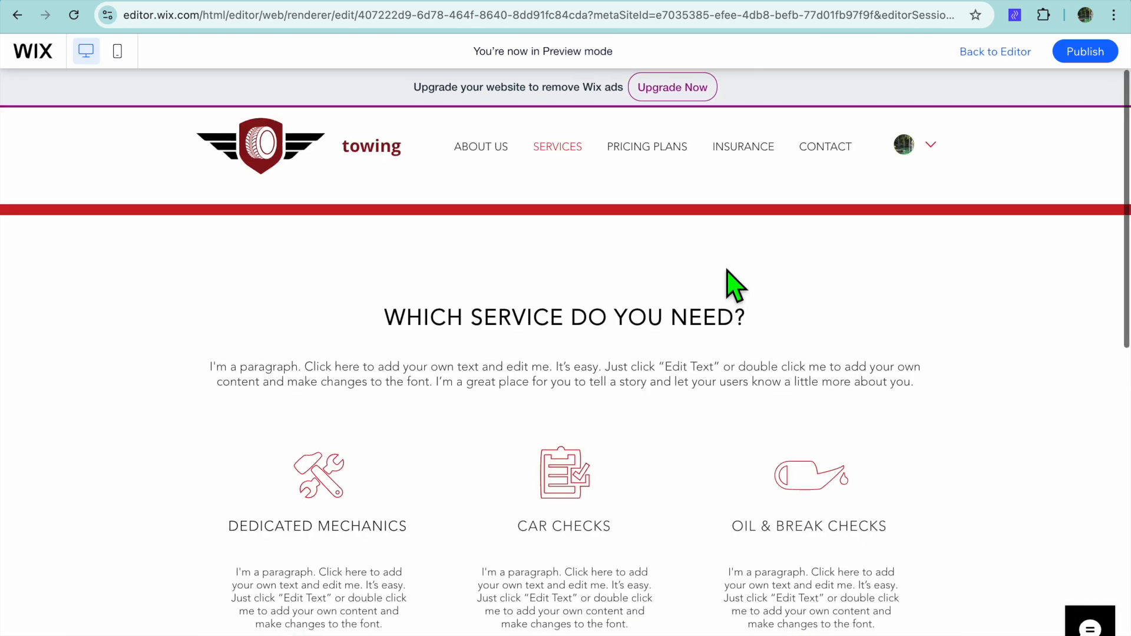
pyautogui.click(383, 155)
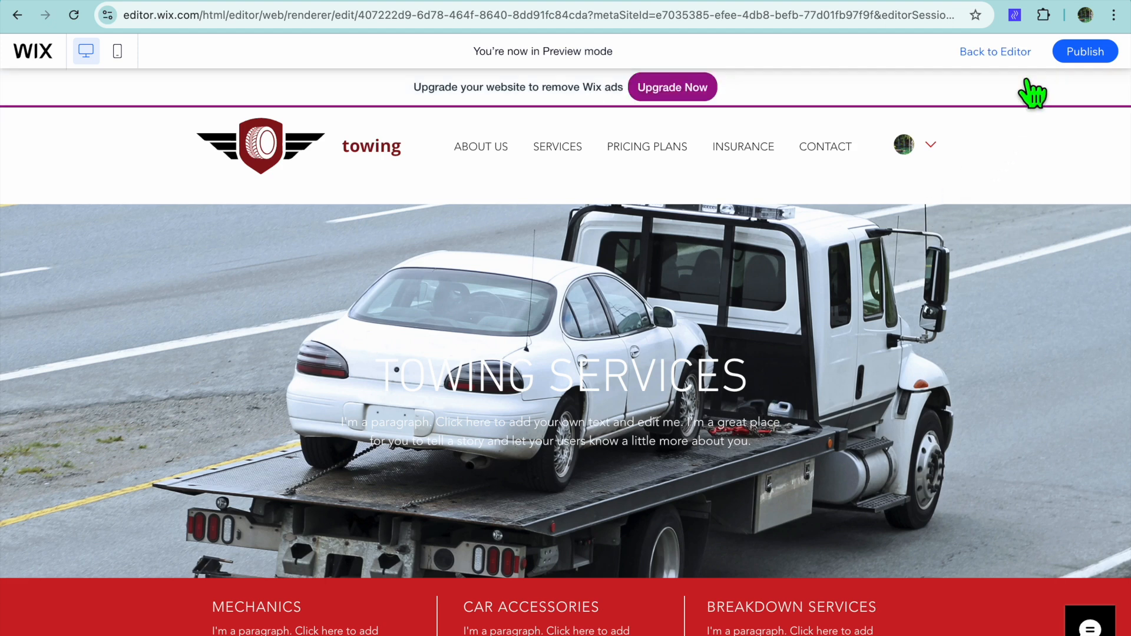
pyautogui.moveTo(1045, 0)
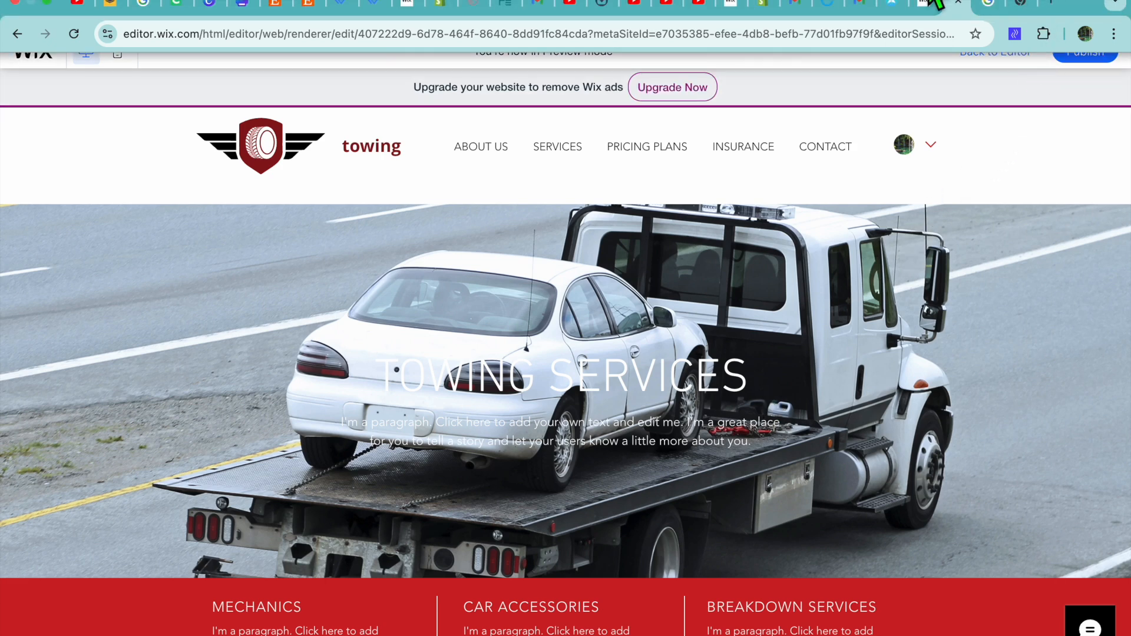